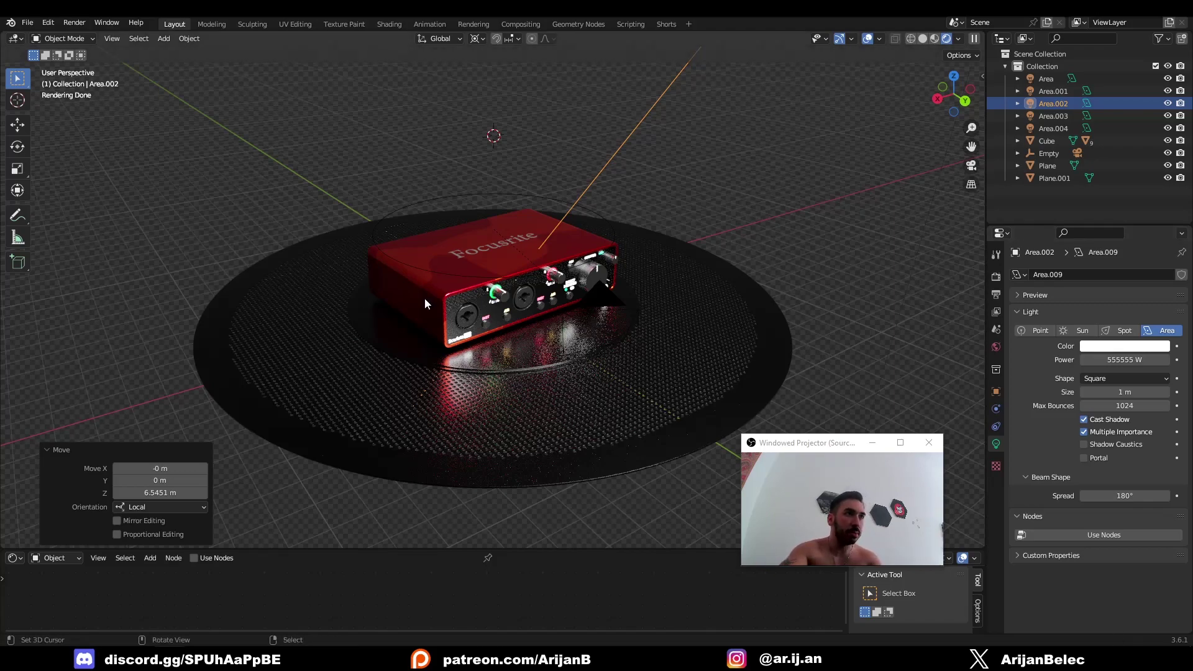
pyautogui.moveTo(425, 303); pyautogui.dragTo(601, 212, button='middle')
pyautogui.scroll(-3, 588, 380)
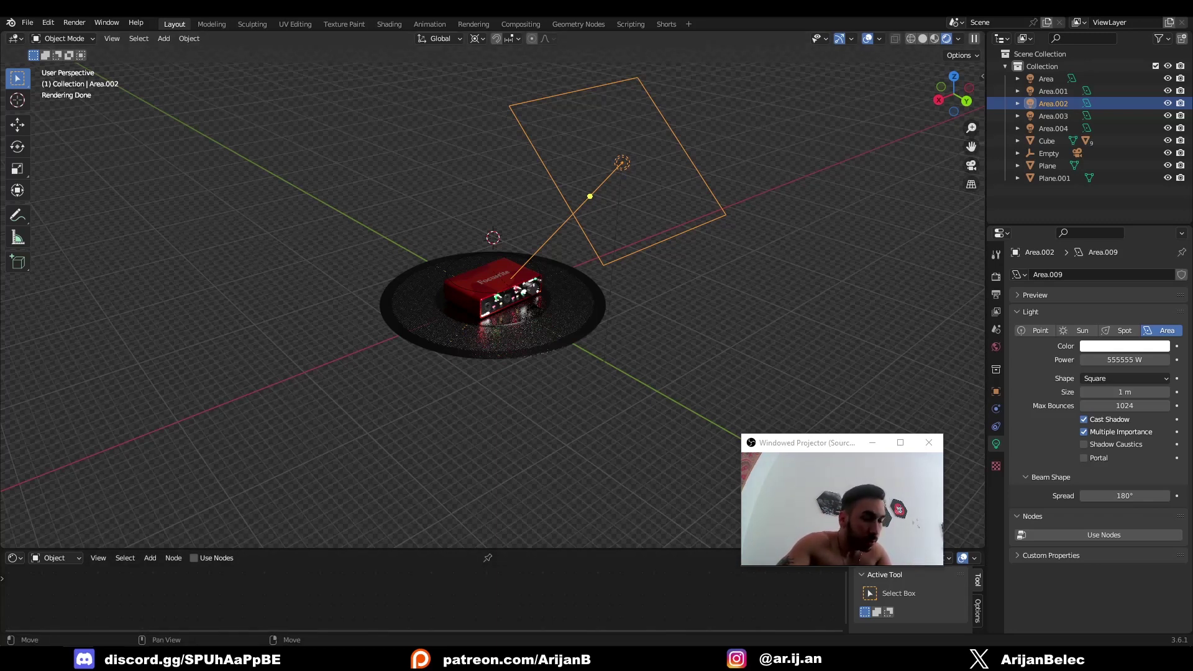
# - Switch to Firefox and enter 'hdri' in a new tab, landing on the autocompleted hdri-haven.com
pyautogui.click(149, 658)
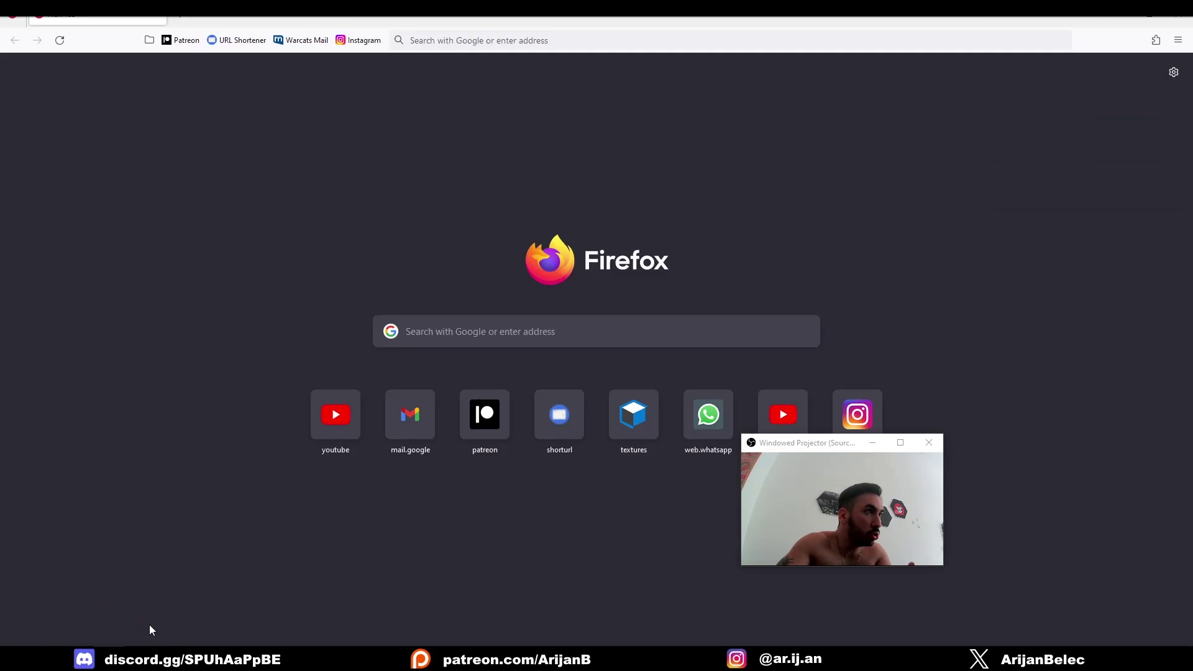
pyautogui.click(503, 332)
pyautogui.write('hdri')
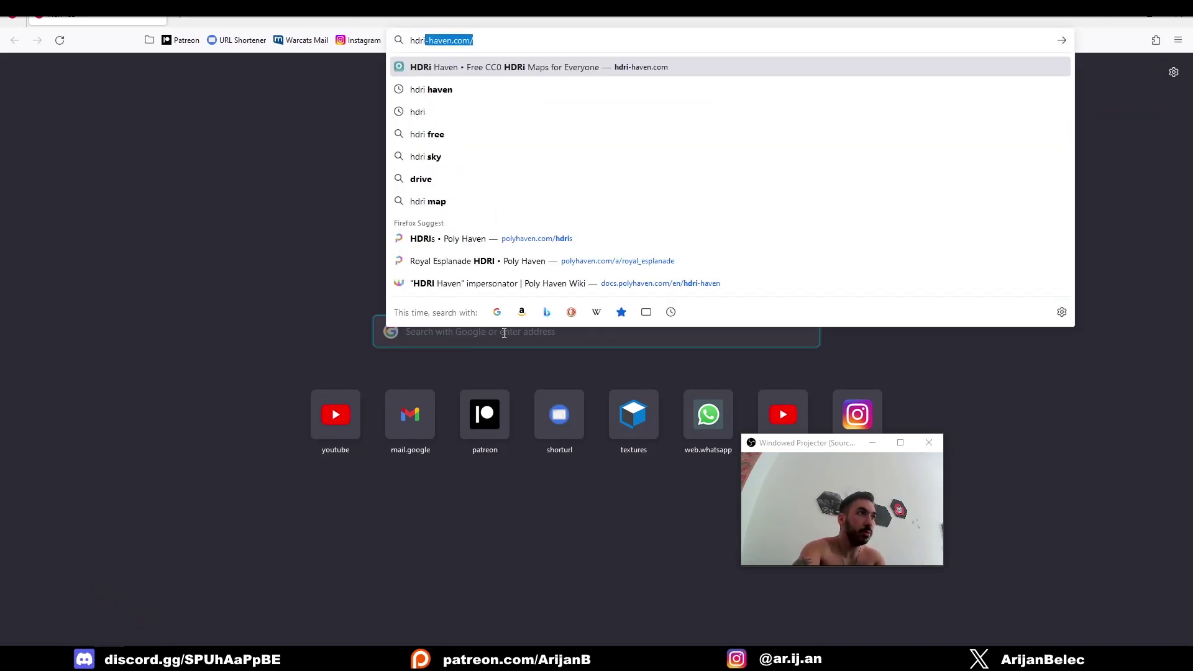
pyautogui.press('Return')
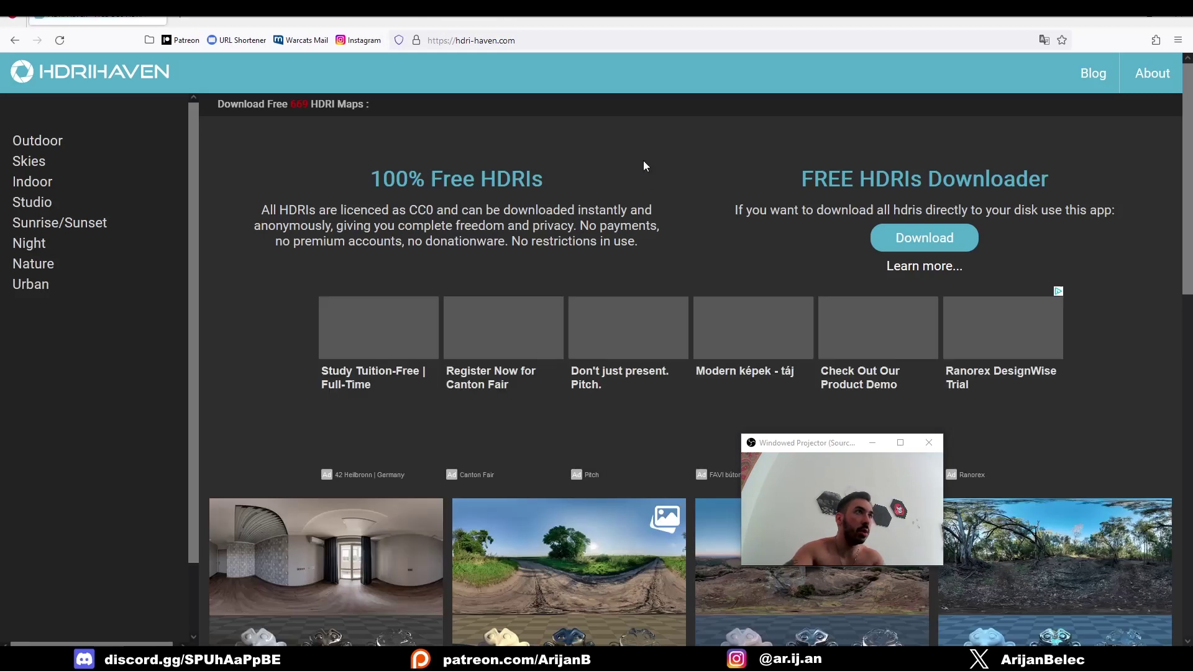
# - Search Google for 'hdri' from the address bar, correcting a mistyped entry
pyautogui.click(428, 40)
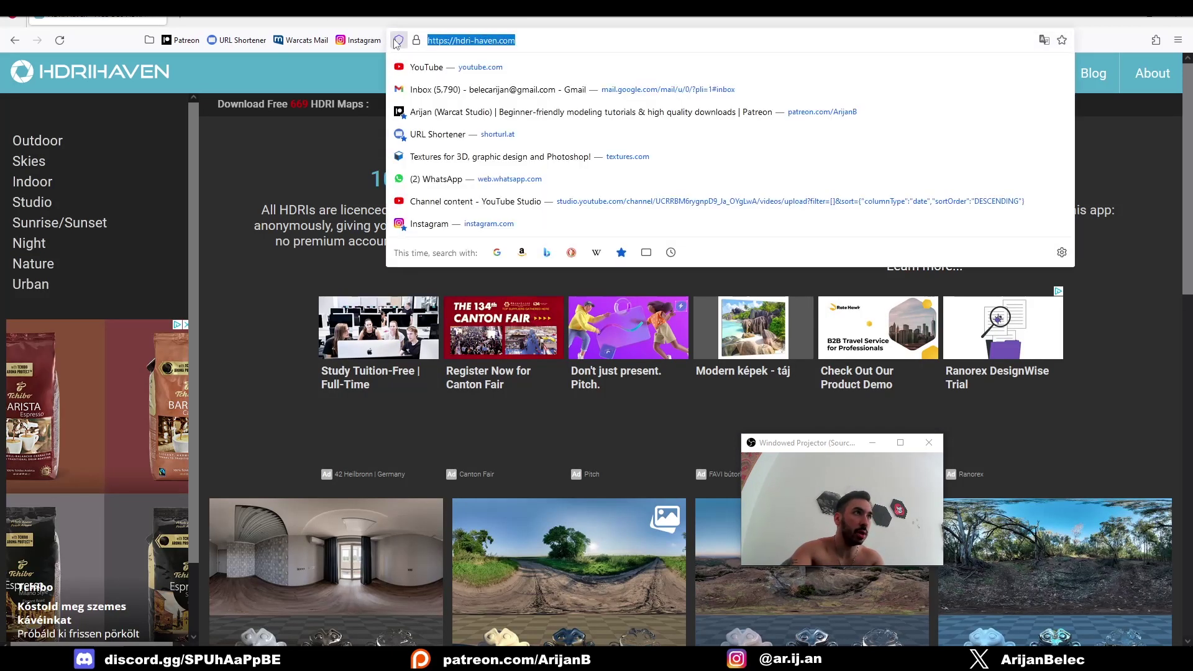
pyautogui.write('hgdr')
pyautogui.press('BackSpace')
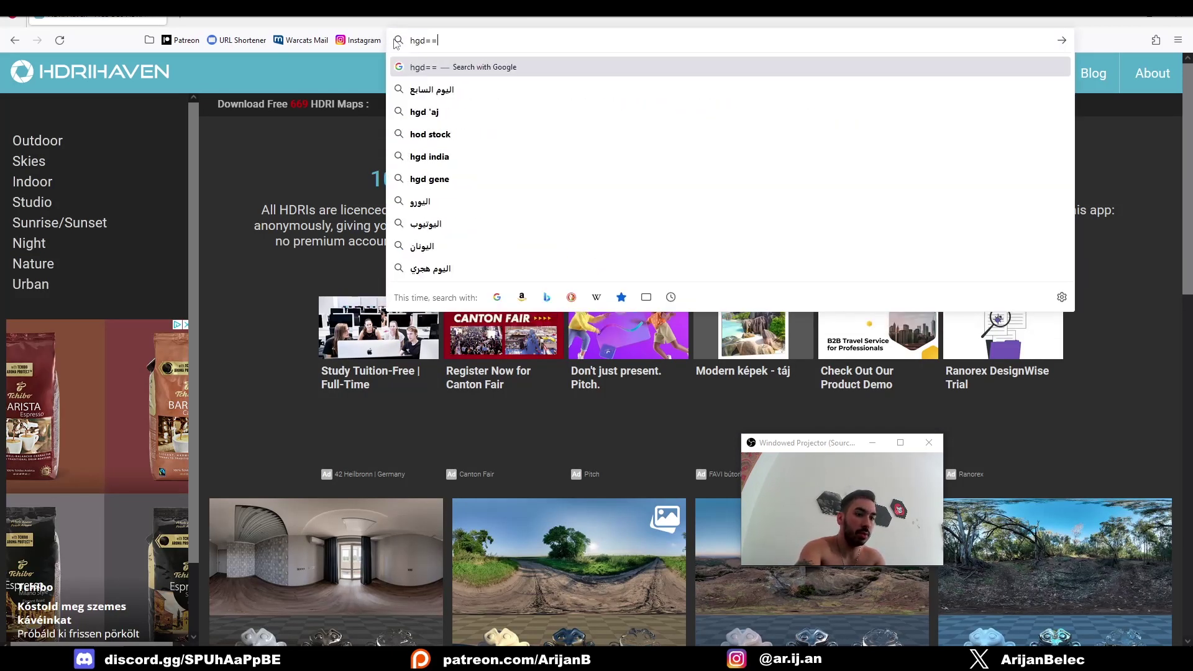
pyautogui.press('BackSpace')
pyautogui.press('BackSpace')
pyautogui.write('dri')
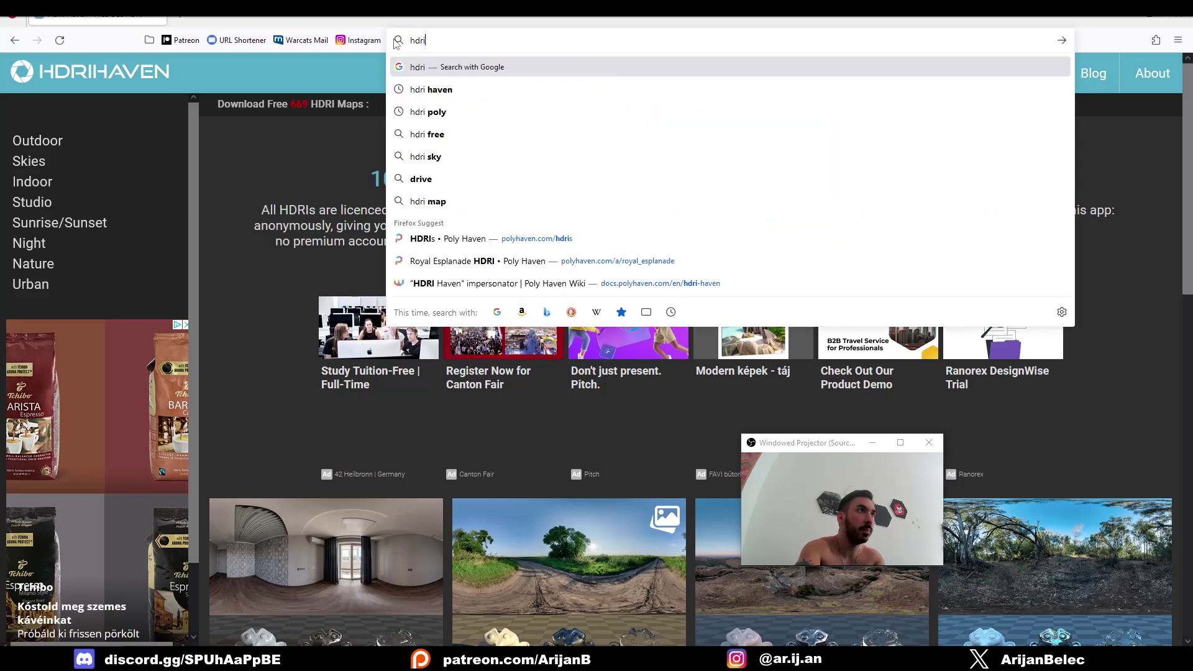
pyautogui.press('Return')
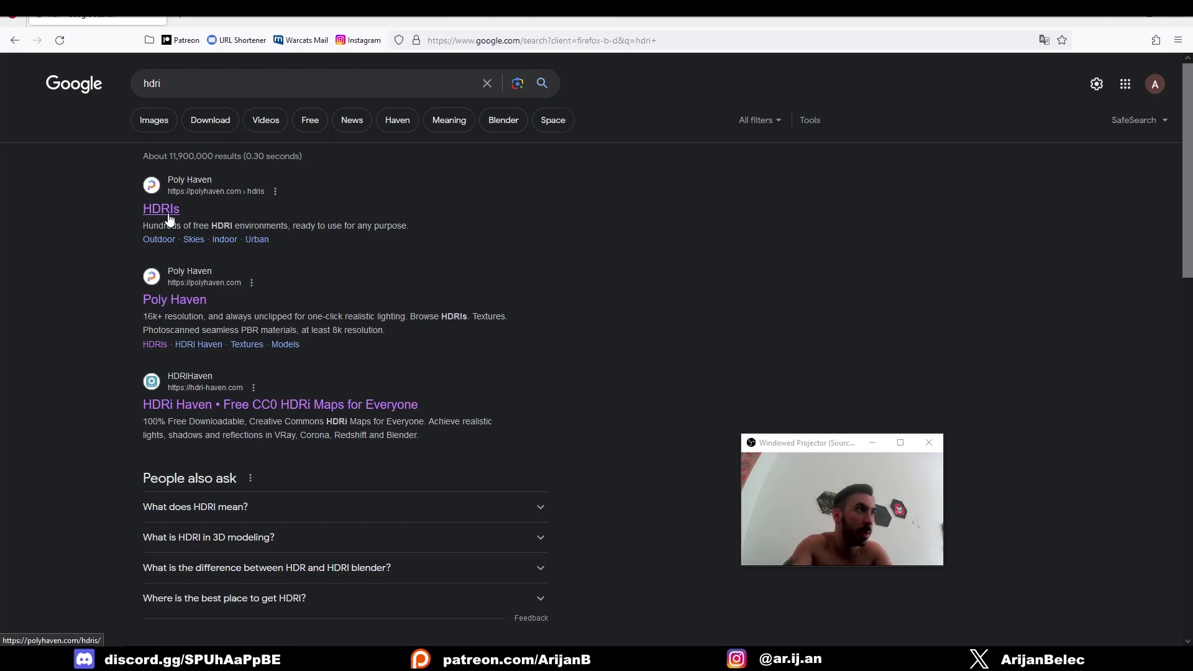
# - Open Poly Haven's HDRIs page and browse the HDRI library
pyautogui.click(169, 217)
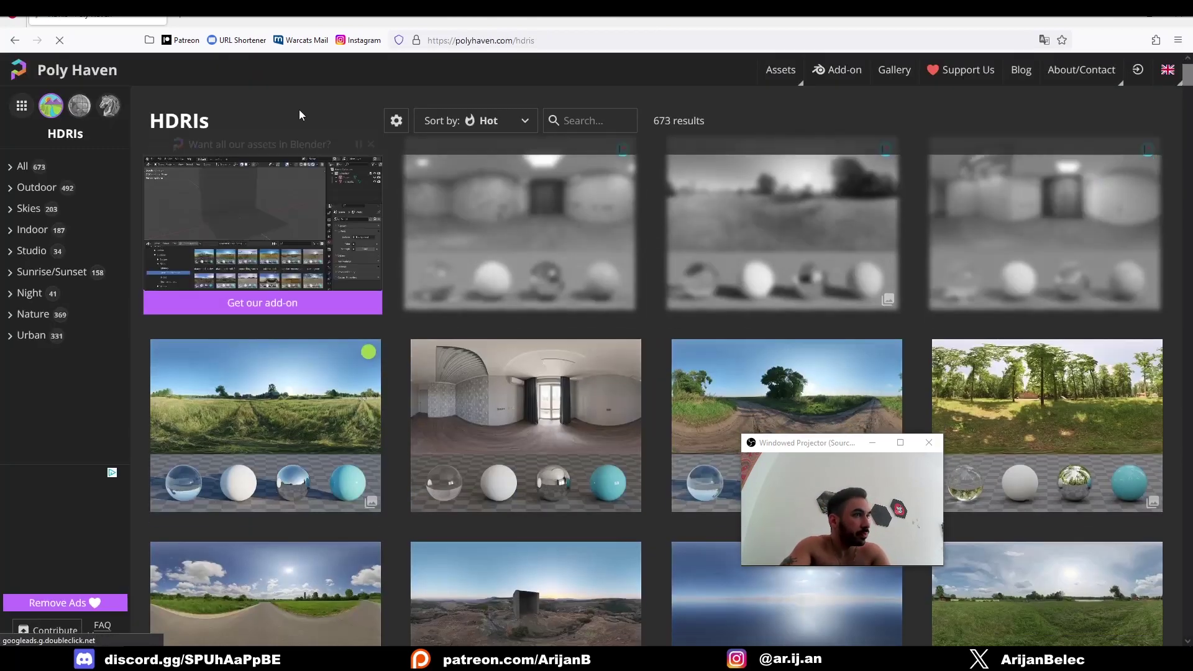
pyautogui.scroll(-1, 560, 280)
pyautogui.moveTo(845, 443); pyautogui.dragTo(1034, 414)
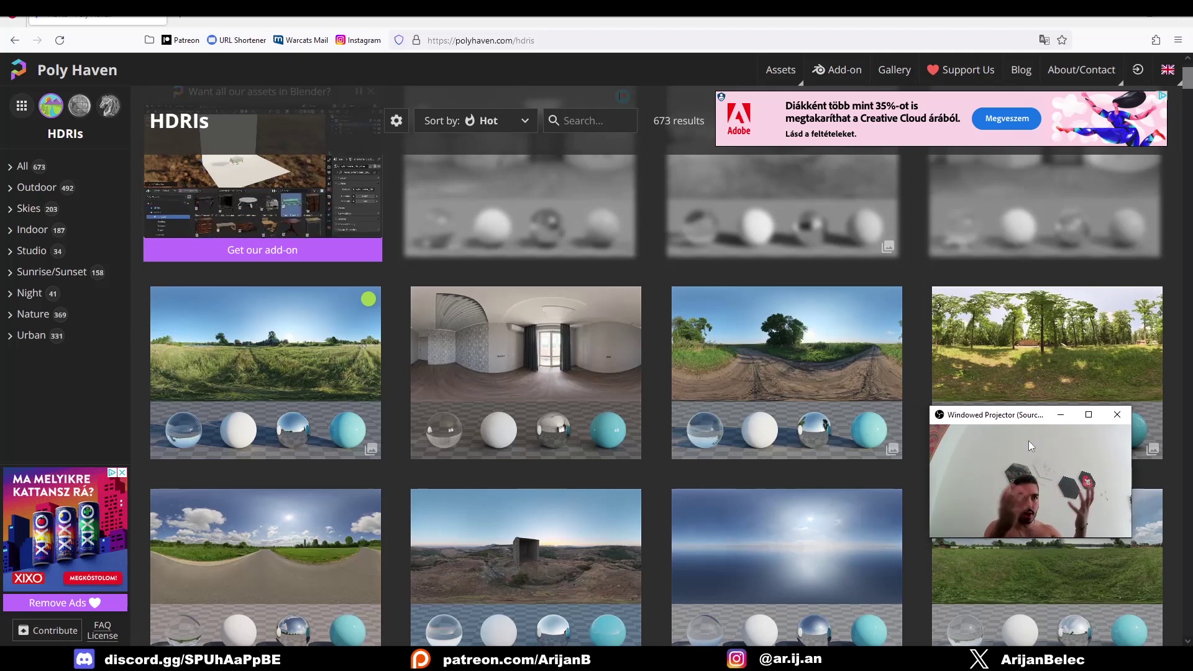
pyautogui.scroll(2, 440, 482)
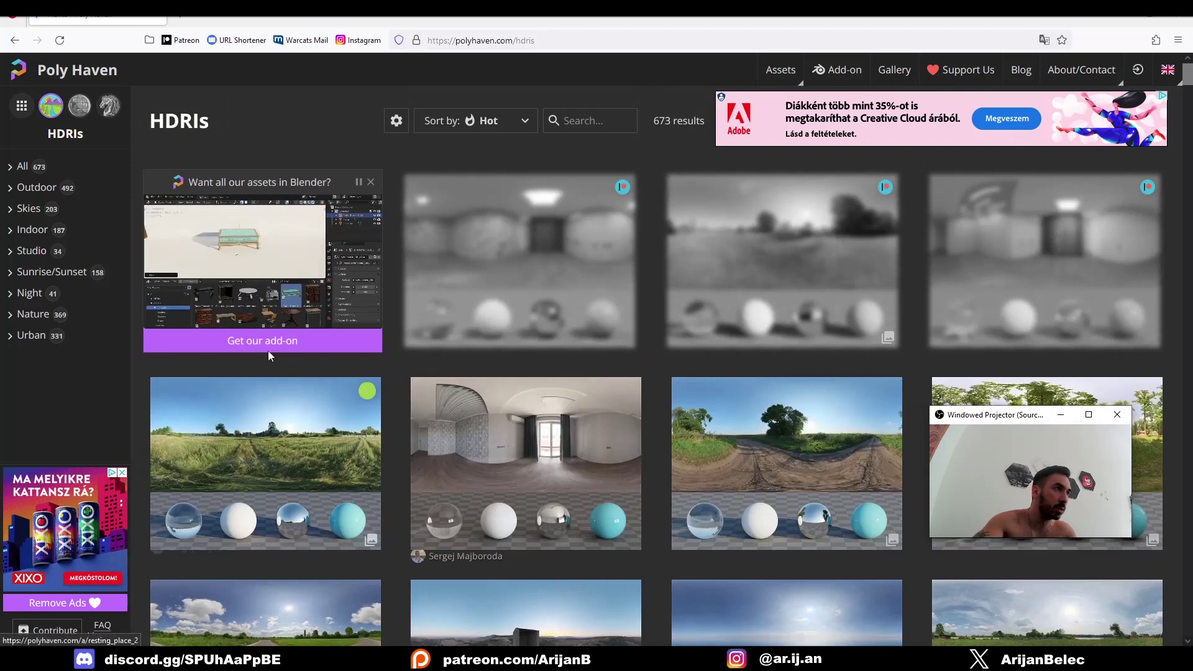
pyautogui.scroll(-4, 435, 435)
pyautogui.scroll(-1, 457, 451)
# - Download the Poly Haven Studio HDRI as a 4K EXR, then return to Blender
pyautogui.click(267, 522)
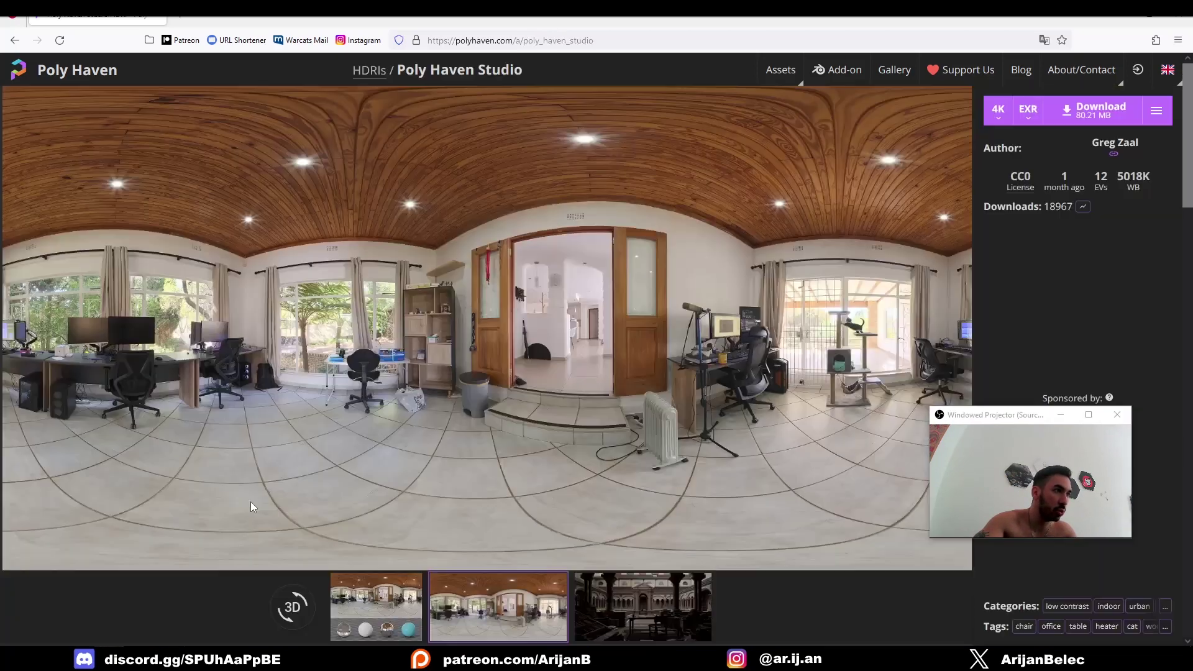
pyautogui.moveTo(957, 433); pyautogui.dragTo(1022, 445)
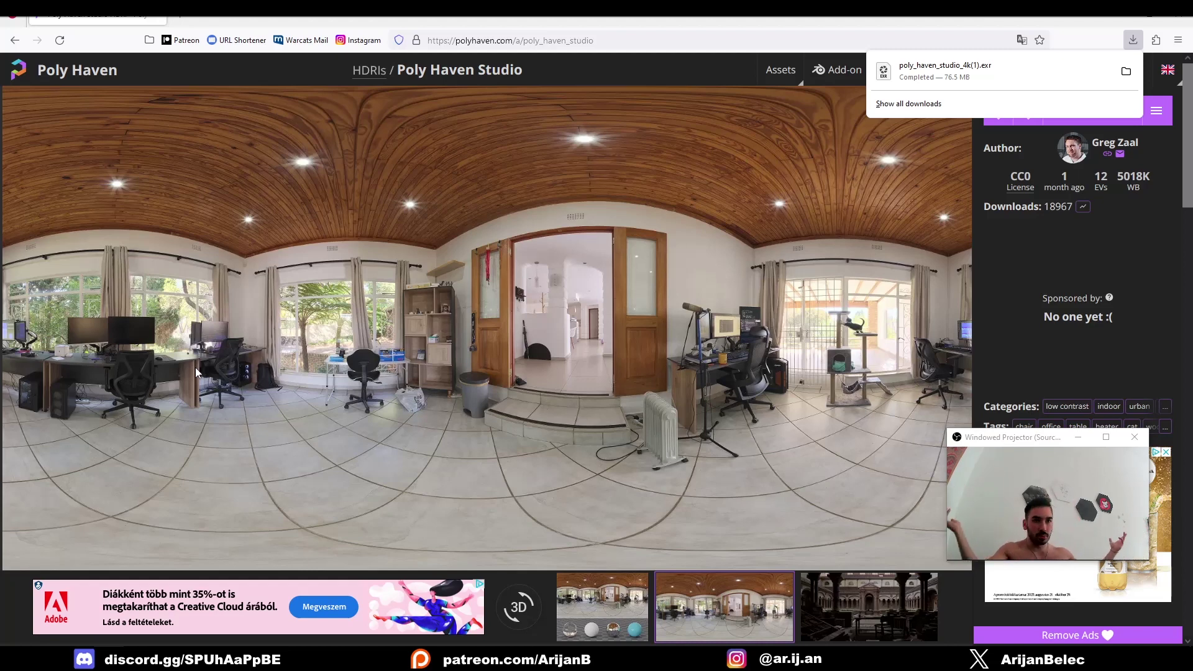
pyautogui.click(758, 29)
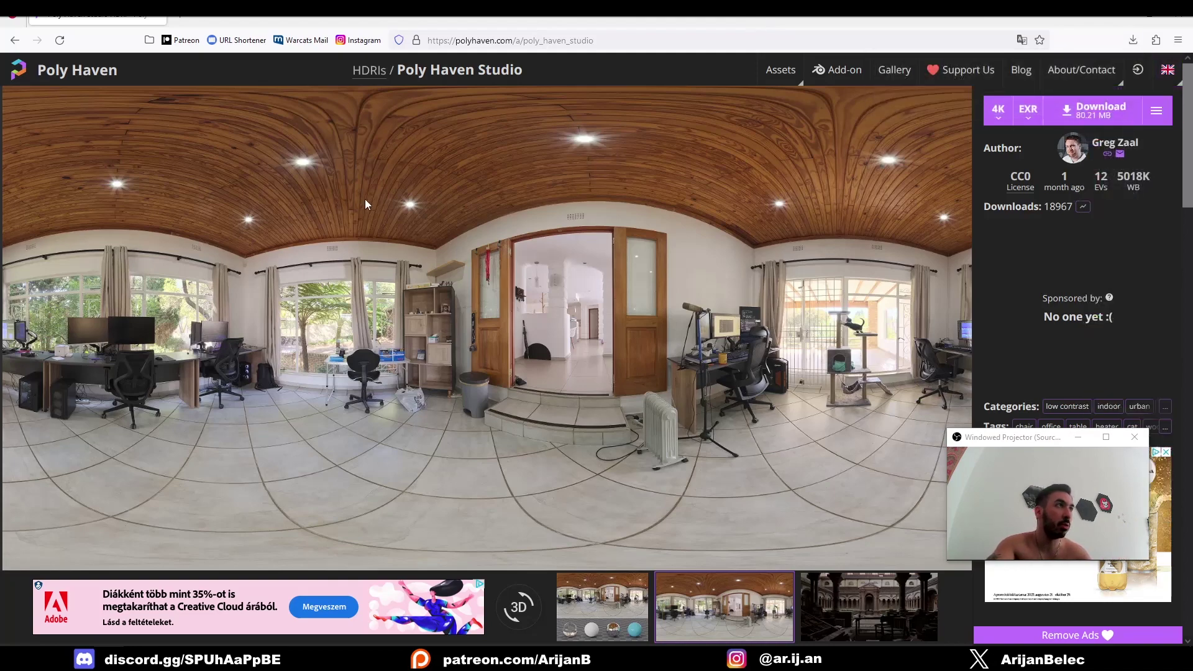
pyautogui.hotkey('alt', 'Left')
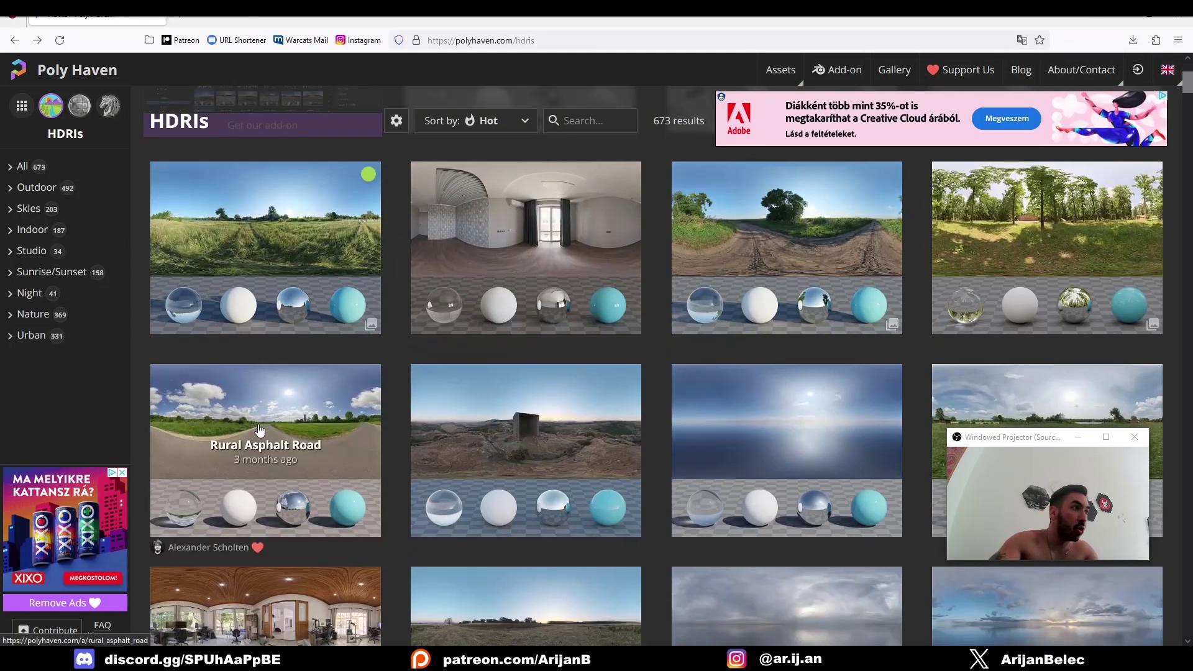
pyautogui.scroll(-5, 333, 367)
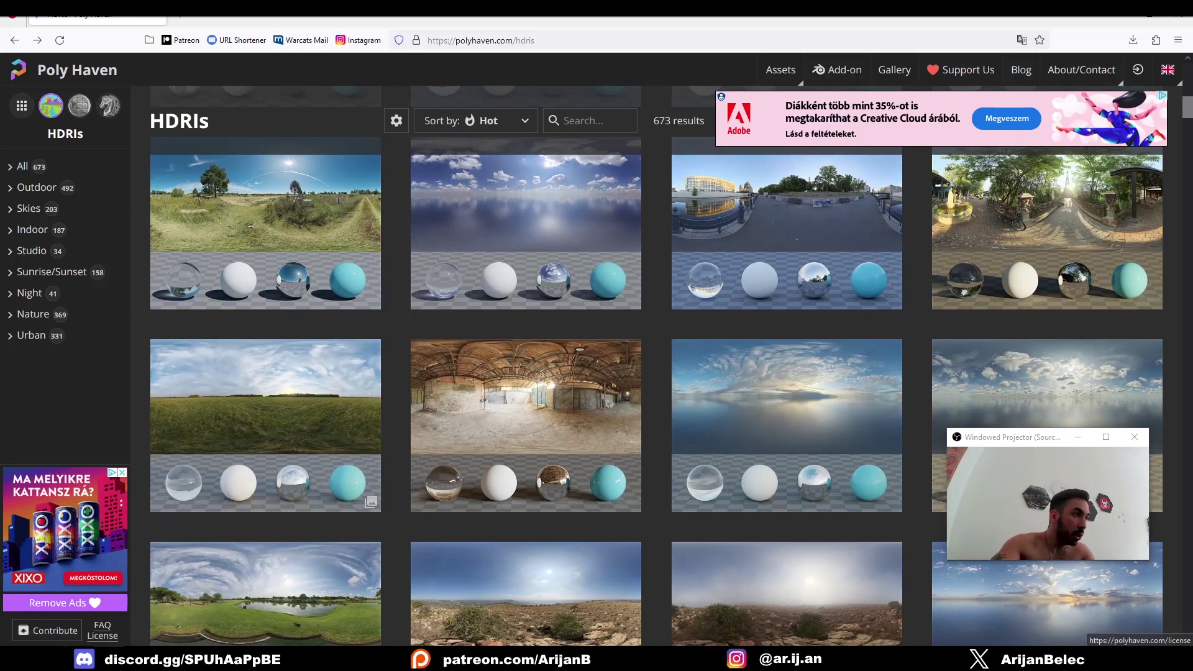
pyautogui.hotkey('alt', 'Tab')
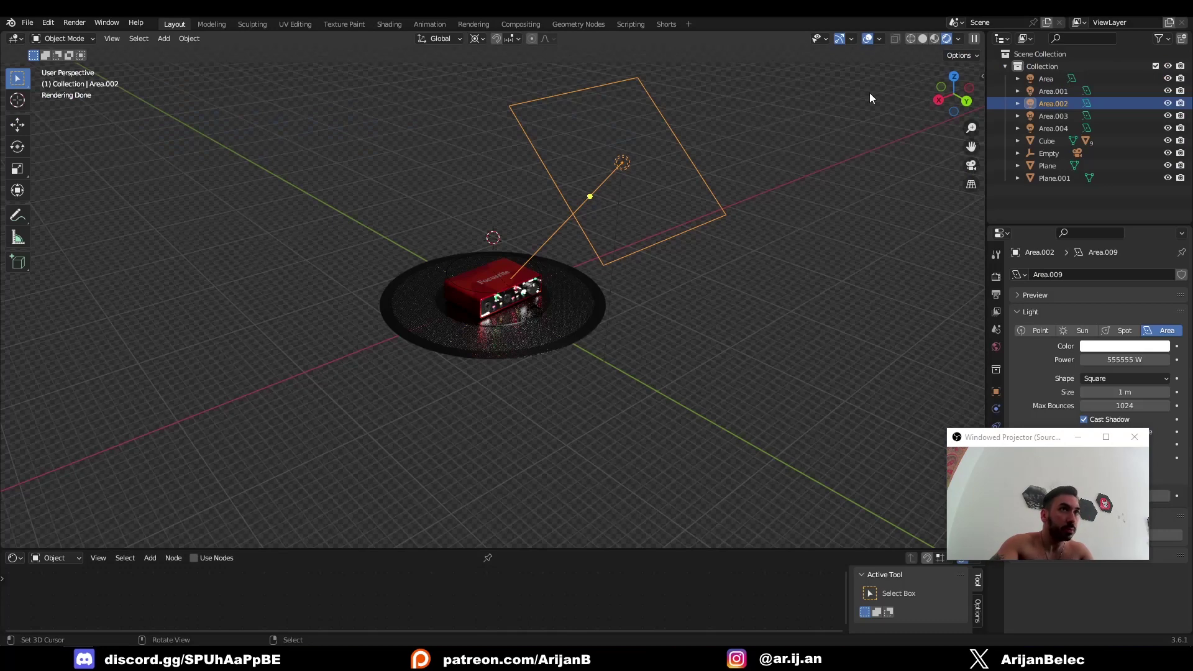
# - Switch to Solid shading and enable Node Wrangler in Preferences add-ons filtered by 'node'
pyautogui.click(924, 39)
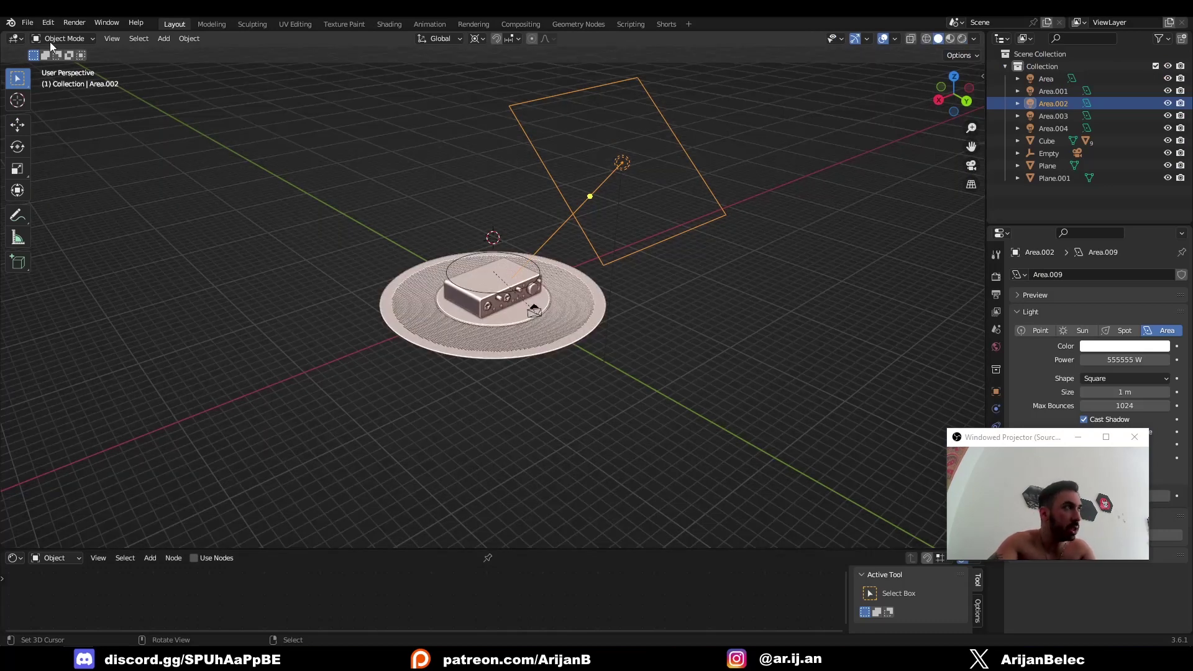
pyautogui.click(48, 23)
pyautogui.click(86, 200)
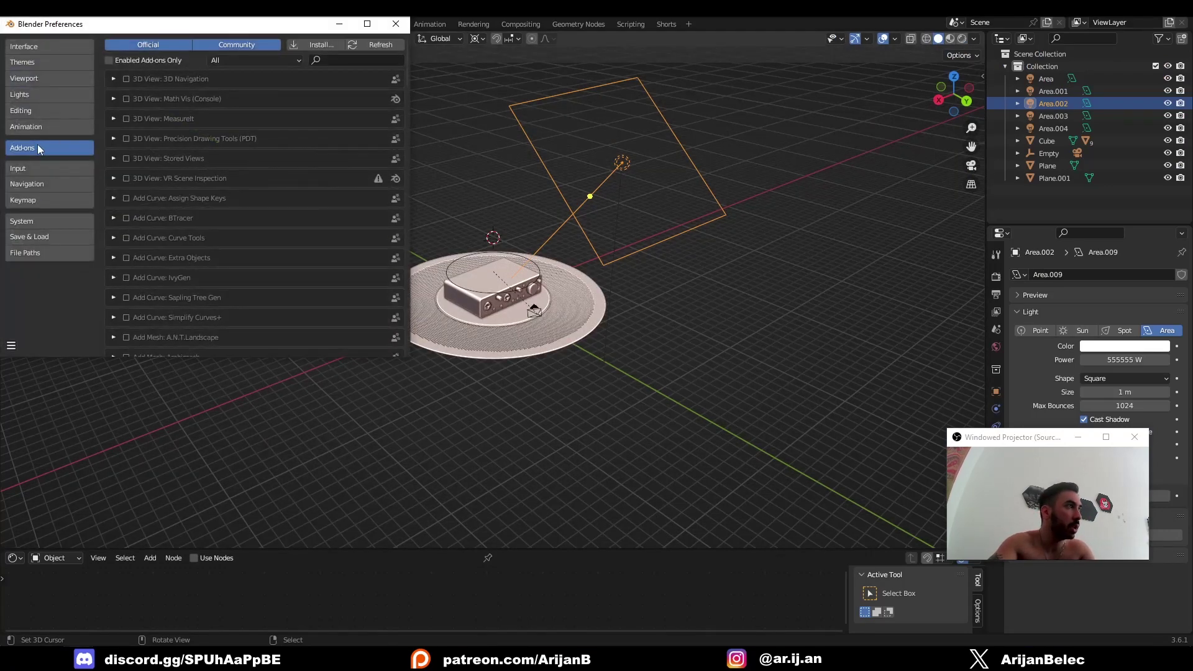
pyautogui.click(347, 56)
pyautogui.write('node')
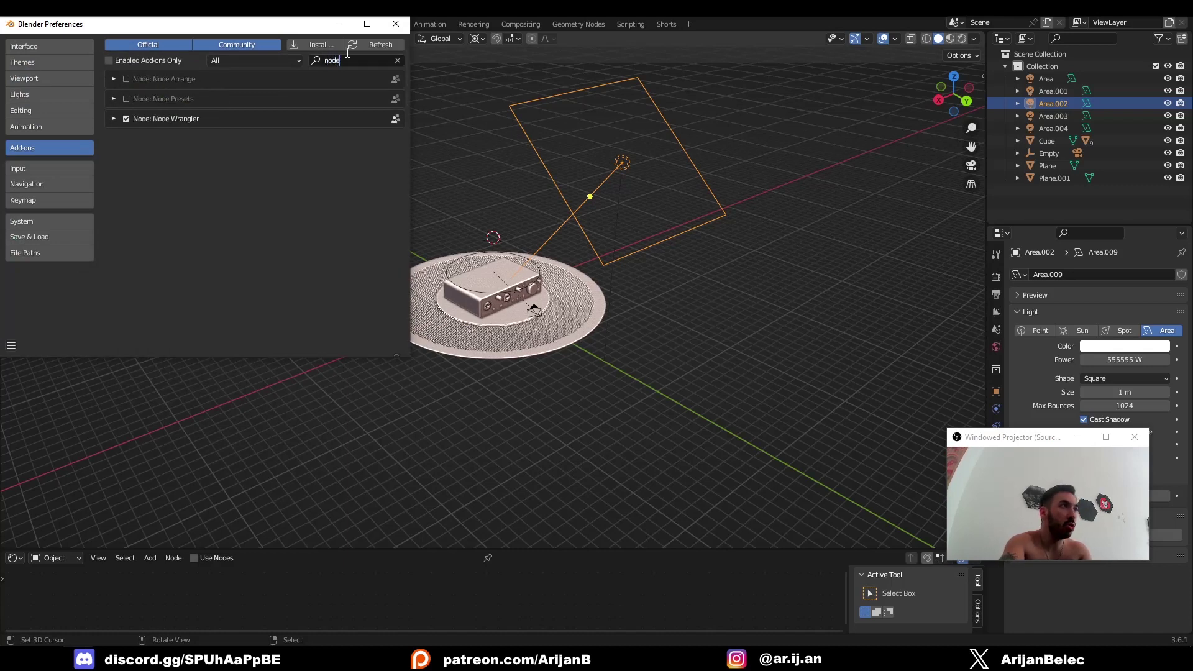
pyautogui.press('Return')
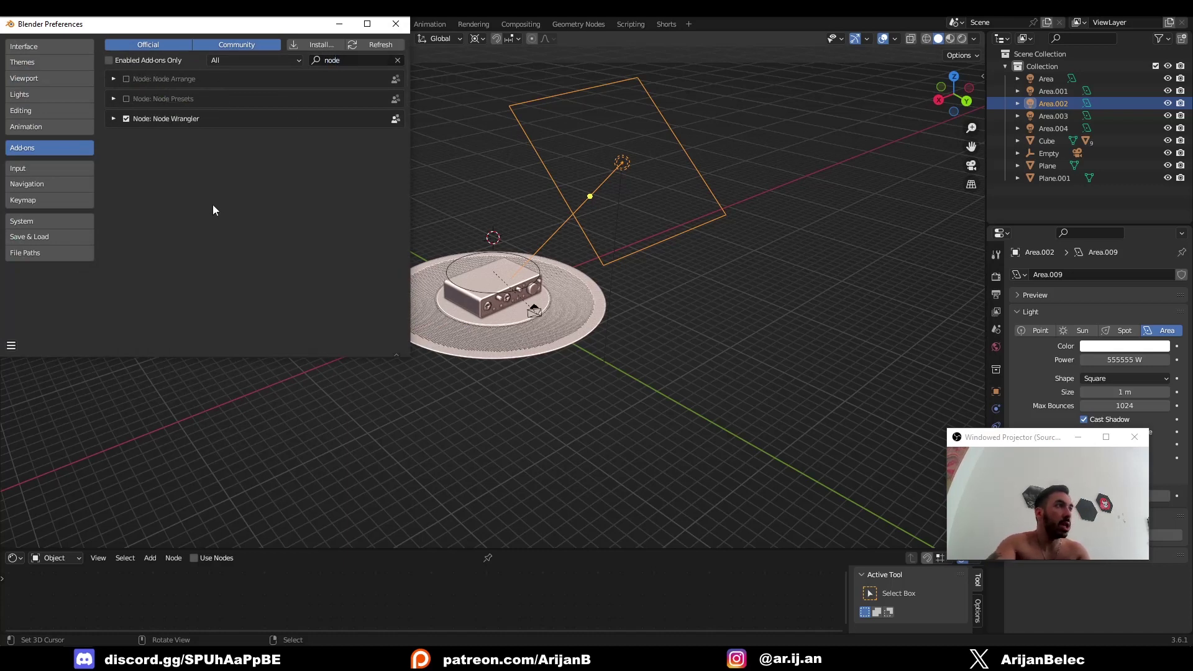
pyautogui.click(126, 119)
pyautogui.click(126, 118)
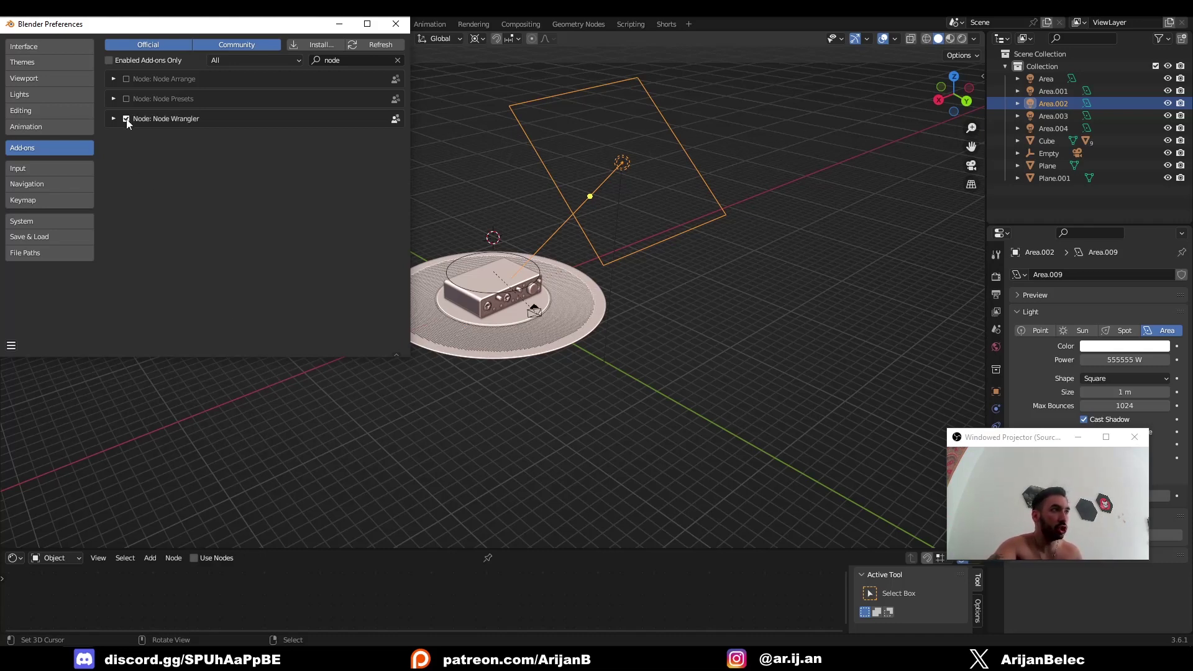
# - Close Preferences, make the node editor taller and select the Cube
pyautogui.click(394, 24)
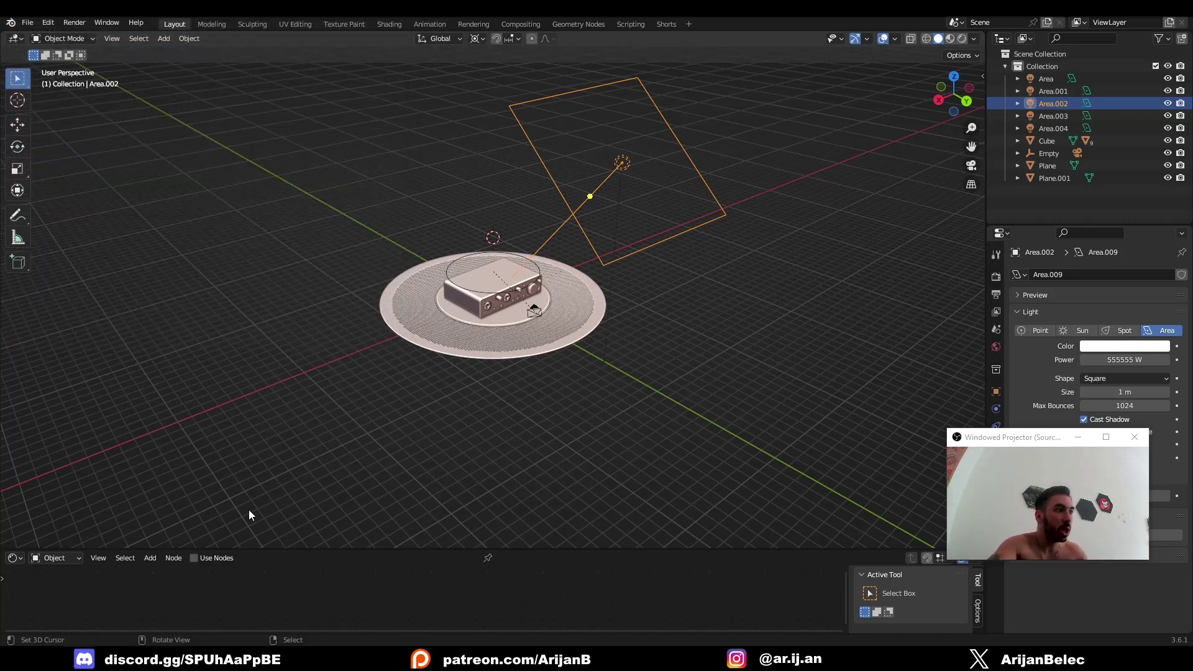
pyautogui.moveTo(208, 553); pyautogui.dragTo(264, 412)
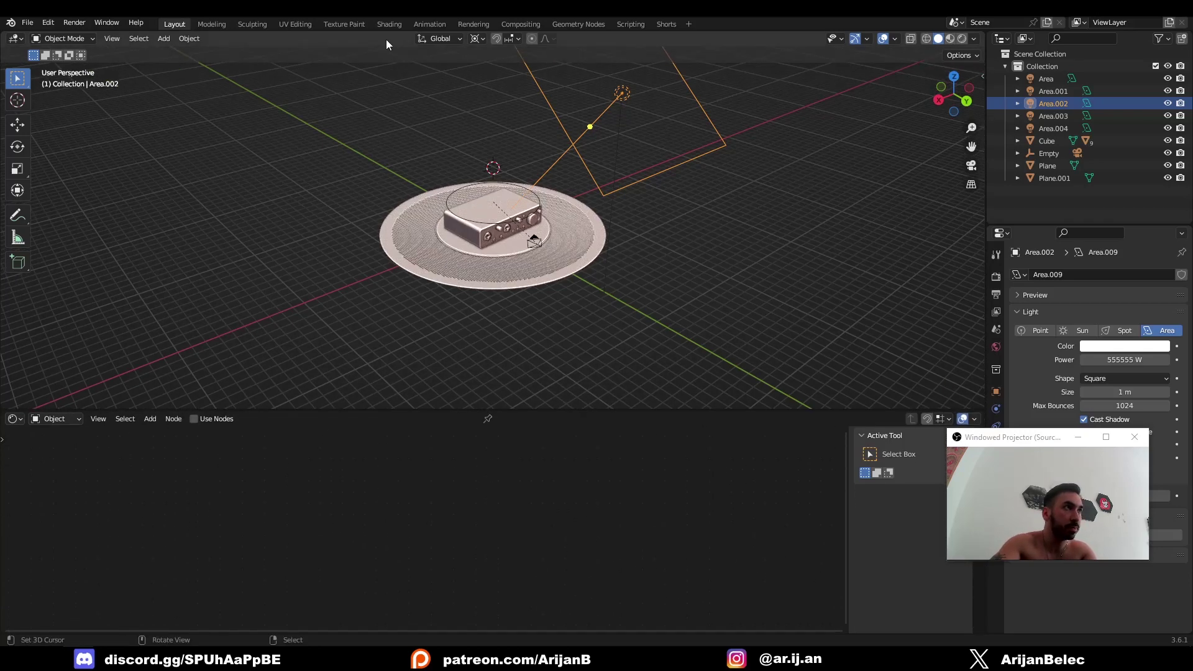
pyautogui.click(476, 229)
pyautogui.click(476, 228)
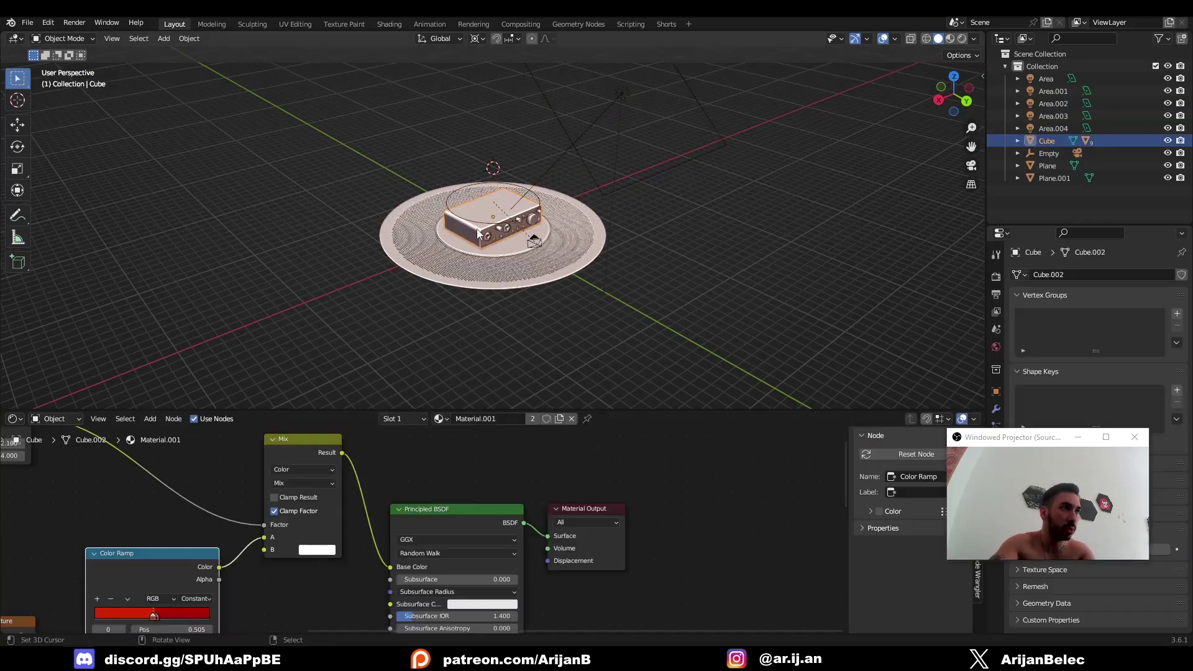
pyautogui.scroll(-1, 476, 228)
pyautogui.scroll(-5, 340, 468)
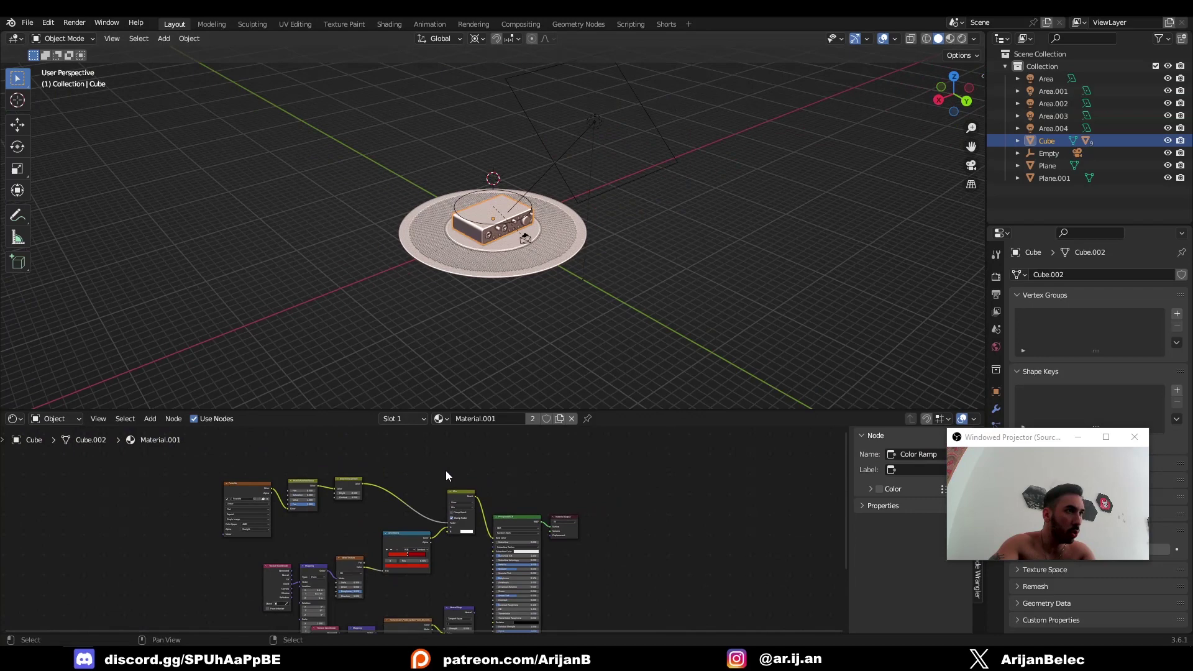
pyautogui.scroll(1, 445, 476)
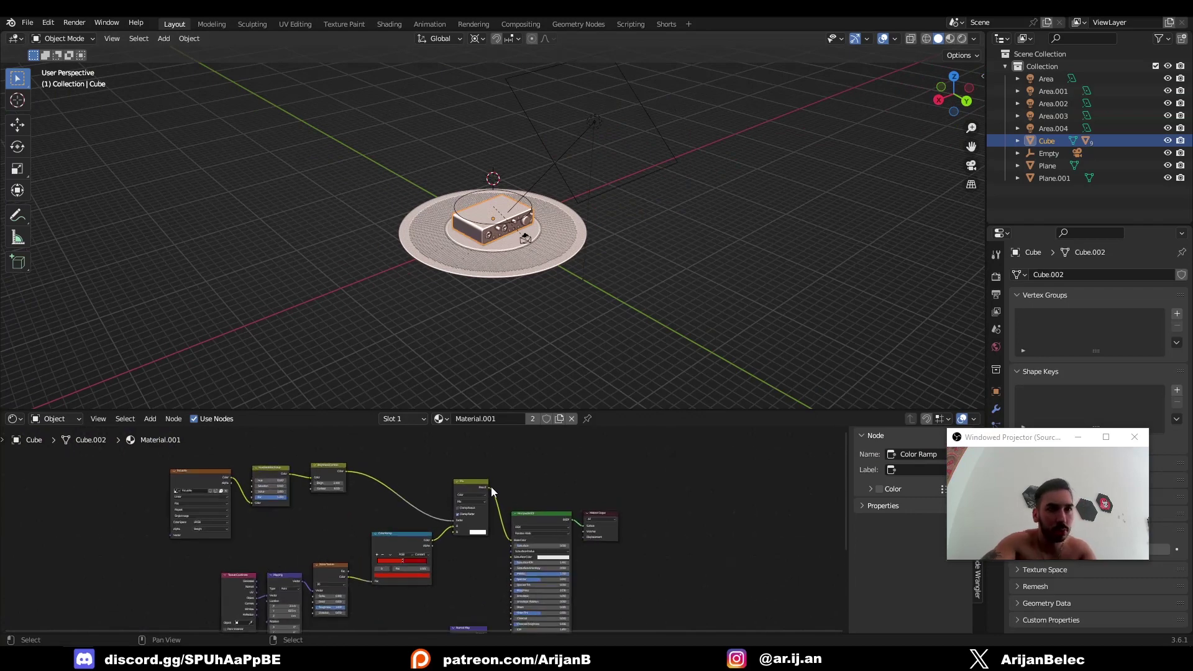
# - Switch the node editor to World nodes and center Background and World Output
pyautogui.click(41, 415)
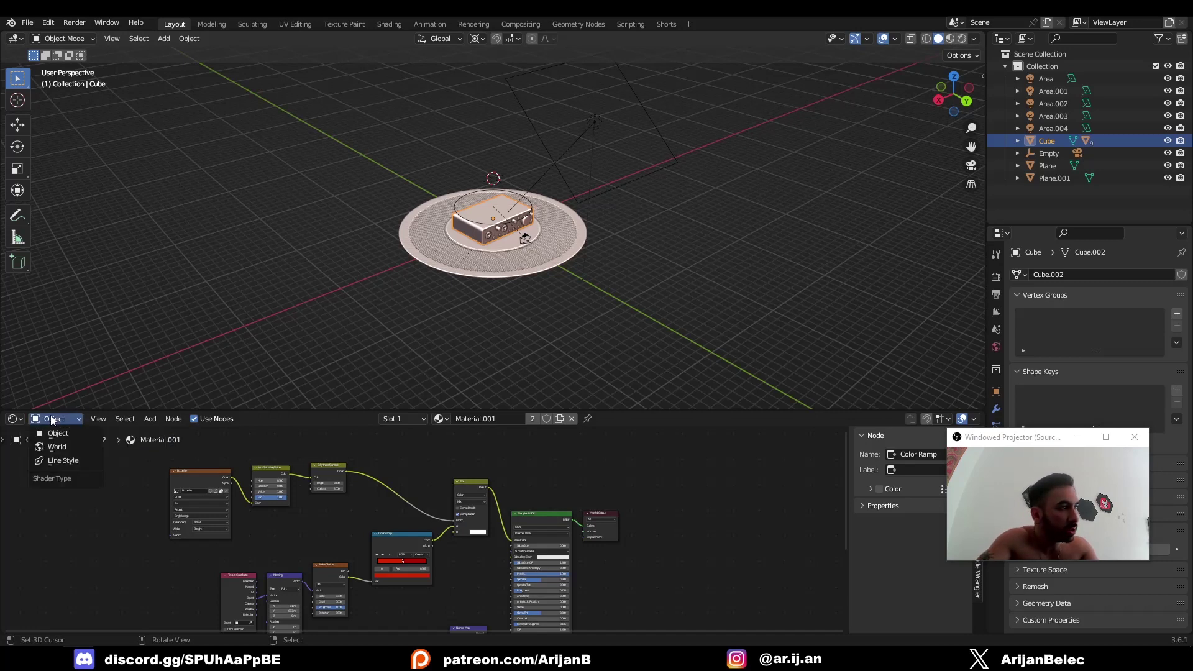
pyautogui.click(65, 447)
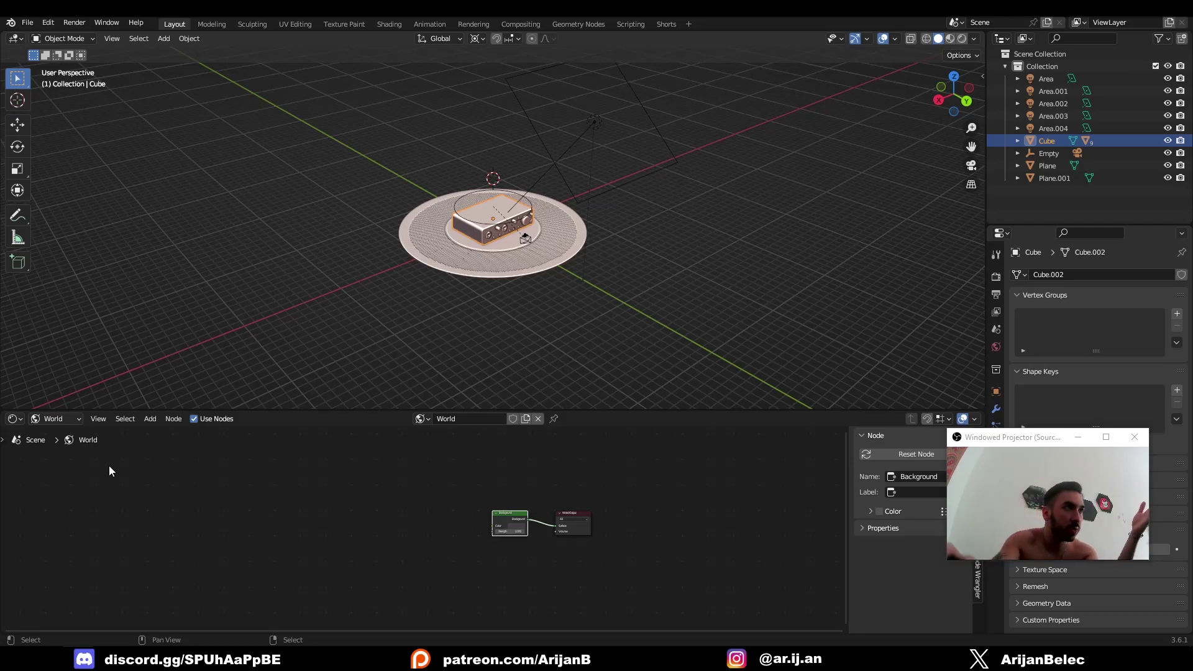
pyautogui.scroll(5, 472, 255)
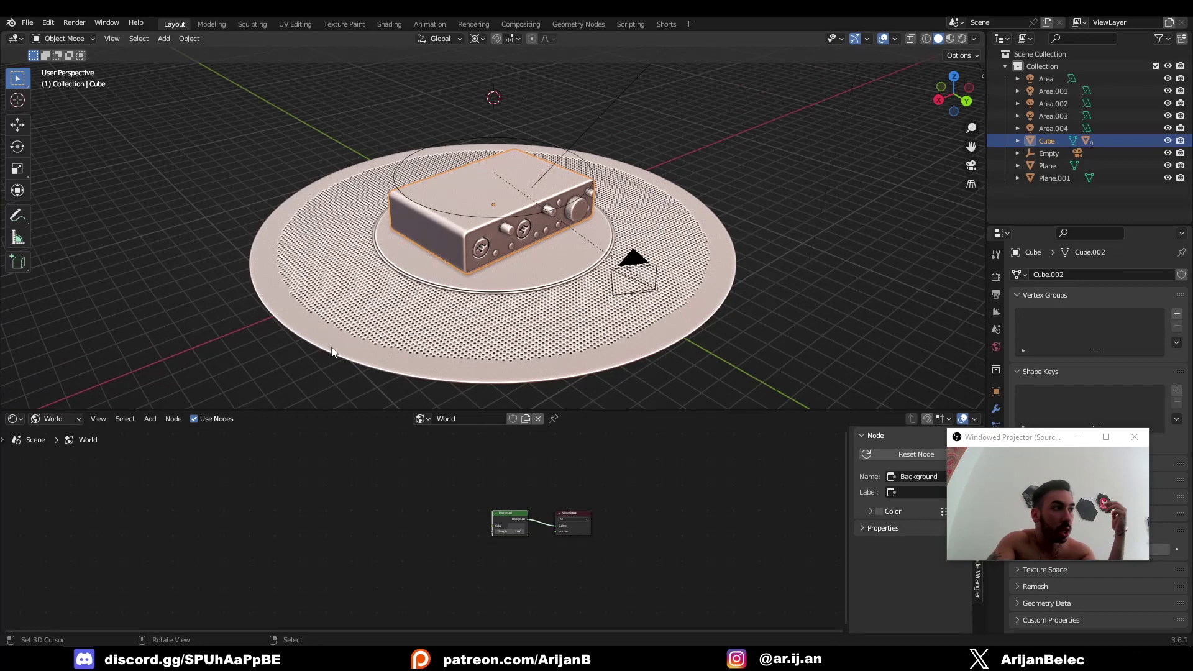
pyautogui.scroll(3, 371, 494)
pyautogui.moveTo(406, 500); pyautogui.dragTo(394, 513, button='middle')
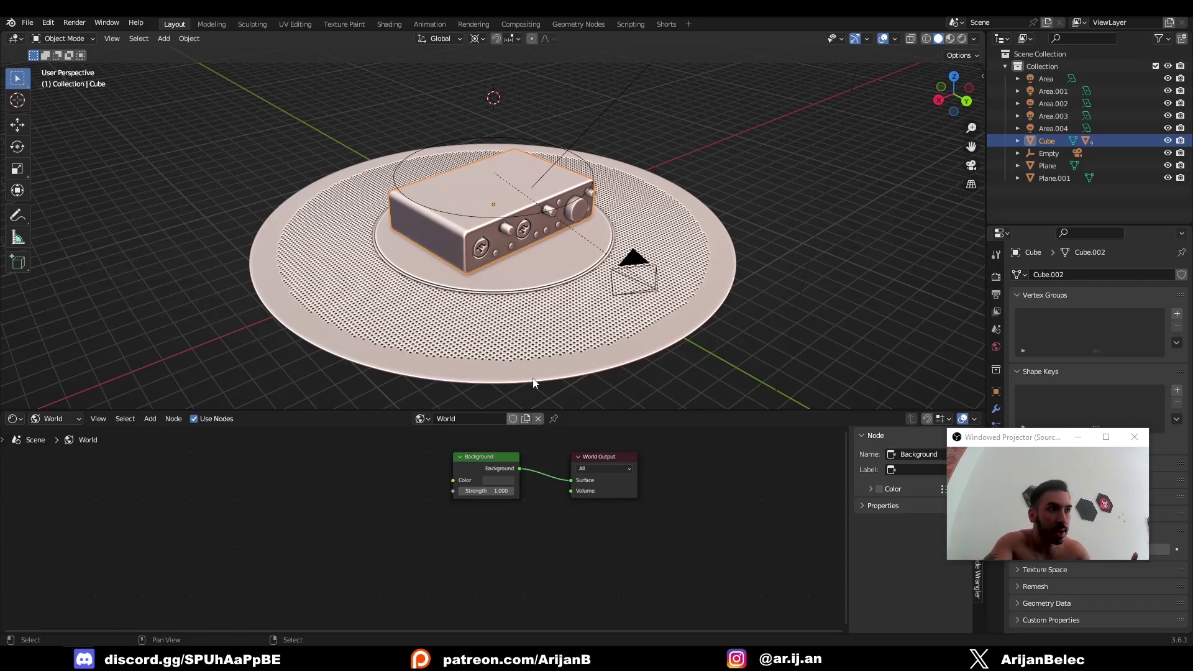
pyautogui.moveTo(954, 93); pyautogui.dragTo(962, 43)
# - Preview the scene in Rendered shading and turn off Film > Transparent in Render Properties
pyautogui.click(963, 39)
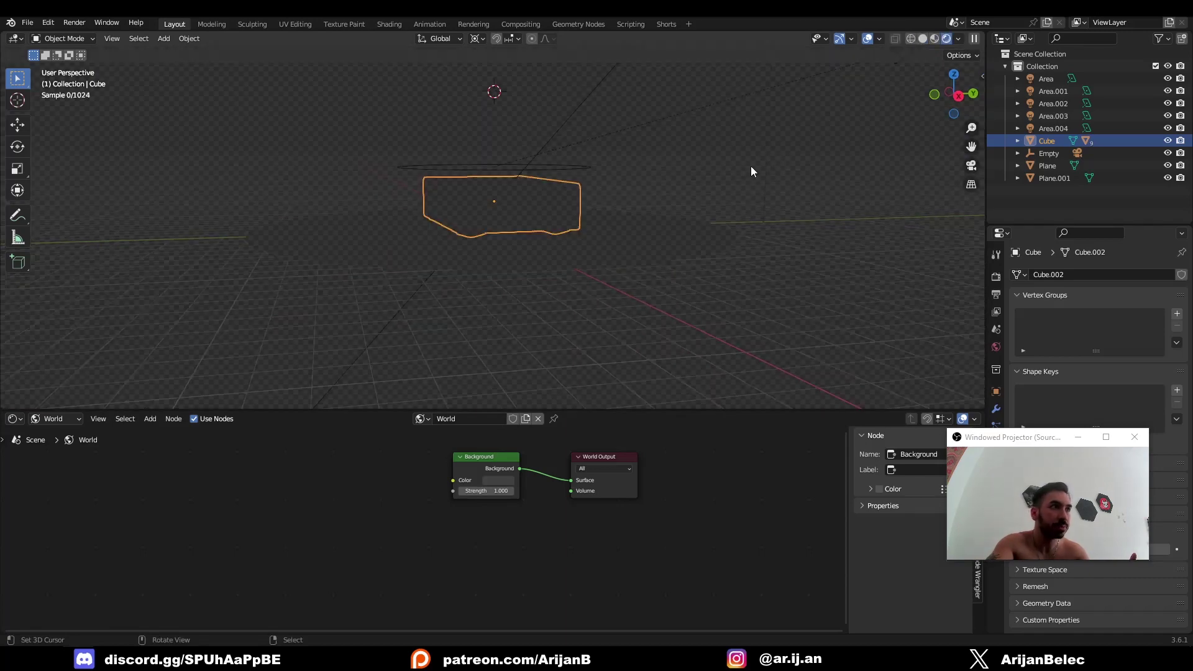
pyautogui.moveTo(671, 205)
pyautogui.mouseDown(button='middle')
pyautogui.moveTo(617, 241)
pyautogui.moveTo(567, 237)
pyautogui.moveTo(535, 261)
pyautogui.mouseUp(button='middle')
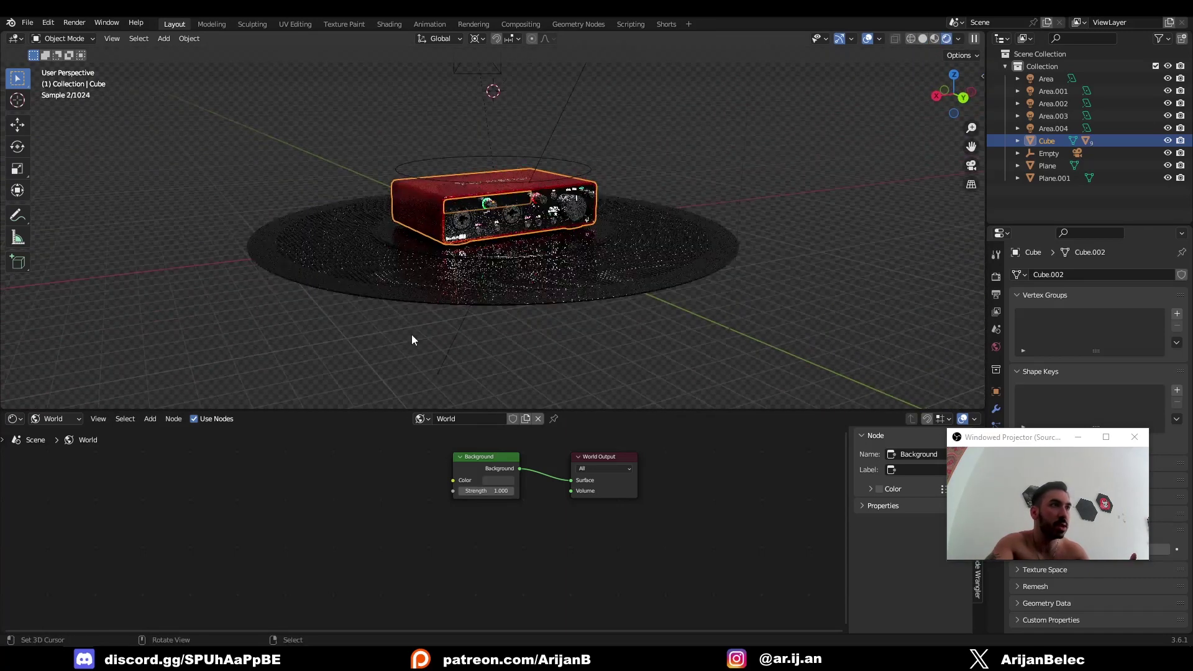
pyautogui.moveTo(1002, 429); pyautogui.dragTo(792, 425)
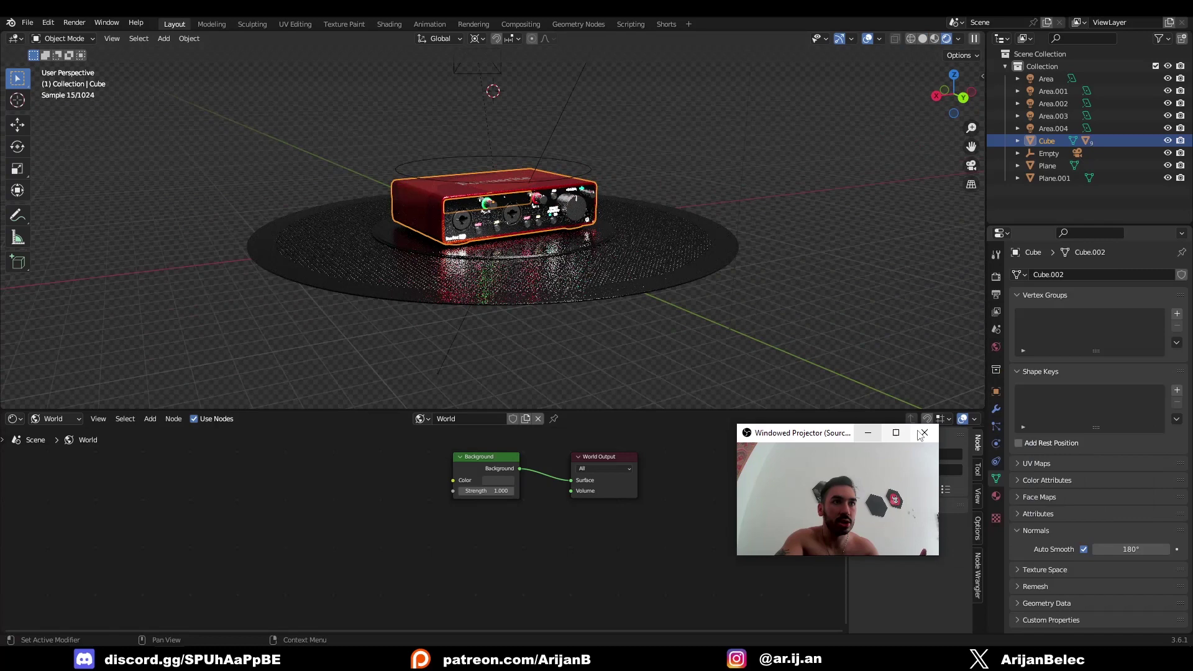
pyautogui.click(996, 276)
pyautogui.scroll(-5, 1051, 553)
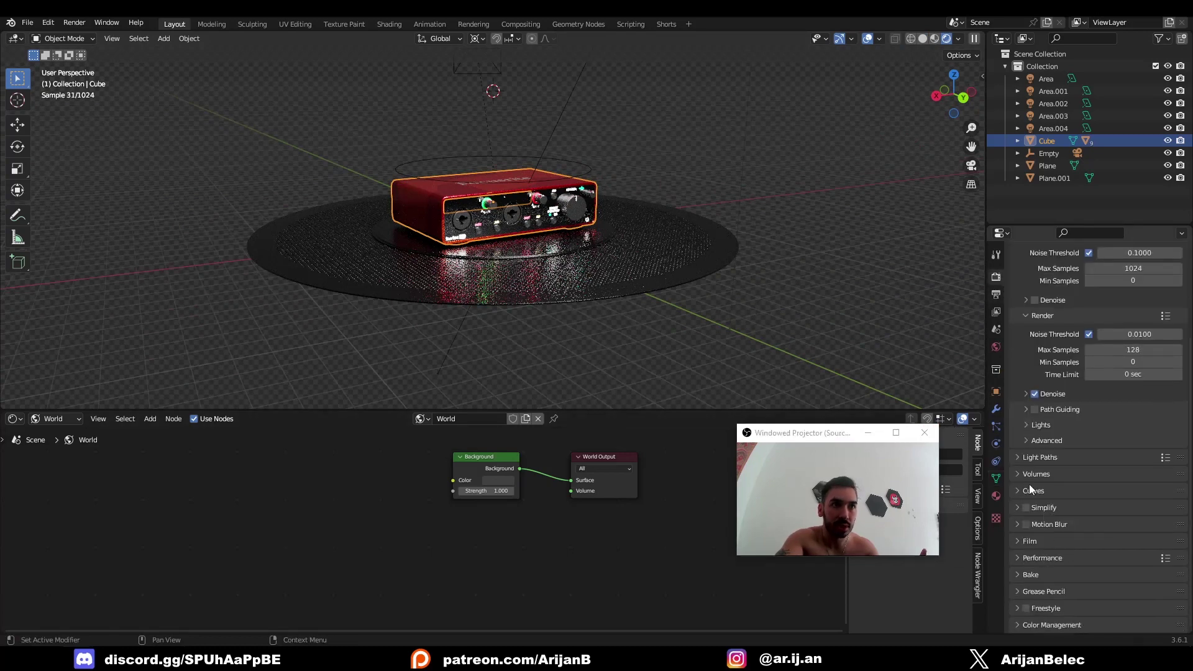
pyautogui.click(1020, 539)
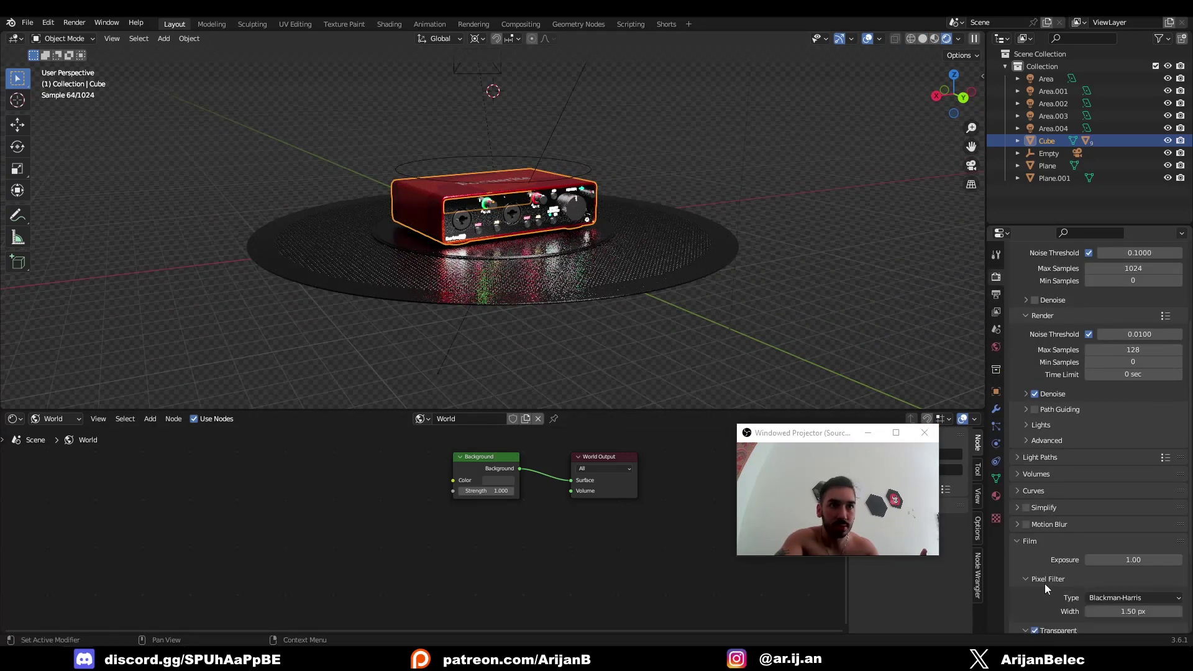
pyautogui.scroll(-1, 1045, 583)
pyautogui.click(1035, 605)
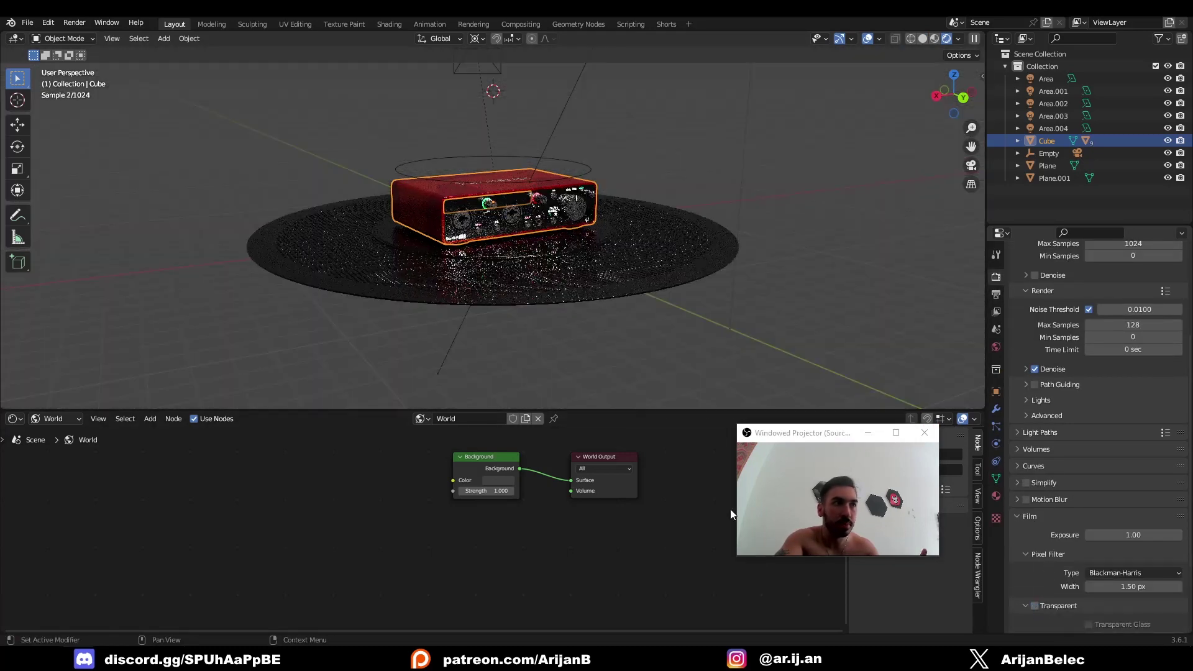
# - Try a darker World Background colour, then undo the change
pyautogui.click(504, 479)
pyautogui.moveTo(516, 389); pyautogui.dragTo(549, 355)
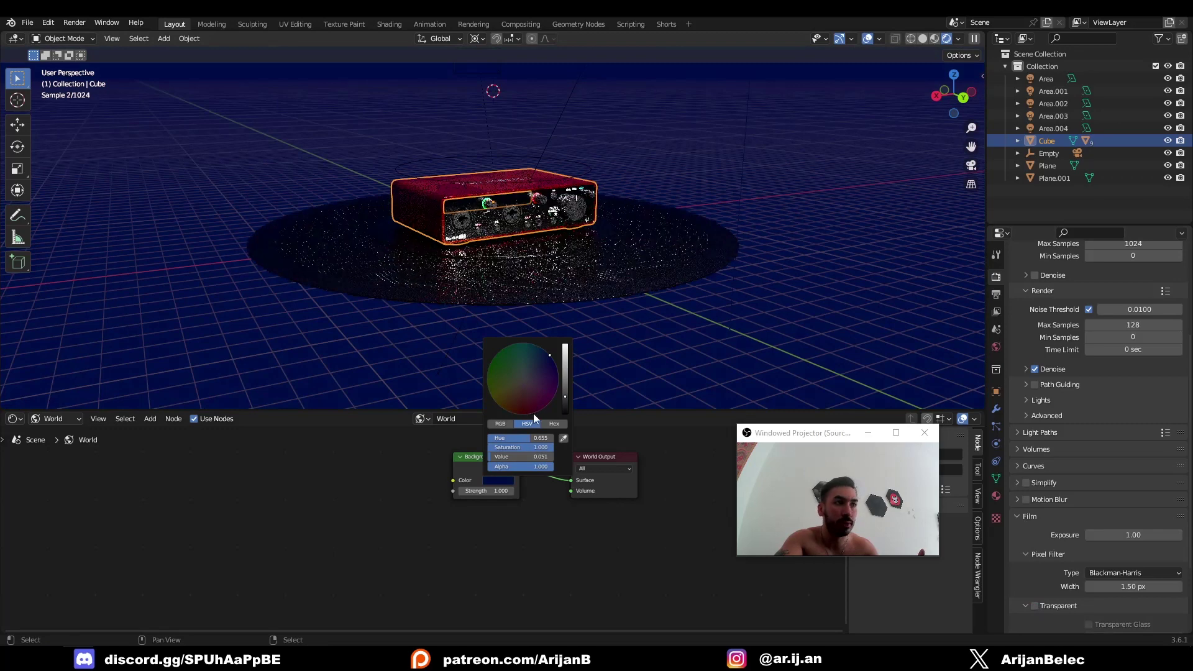
pyautogui.hotkey('ctrl', 'z')
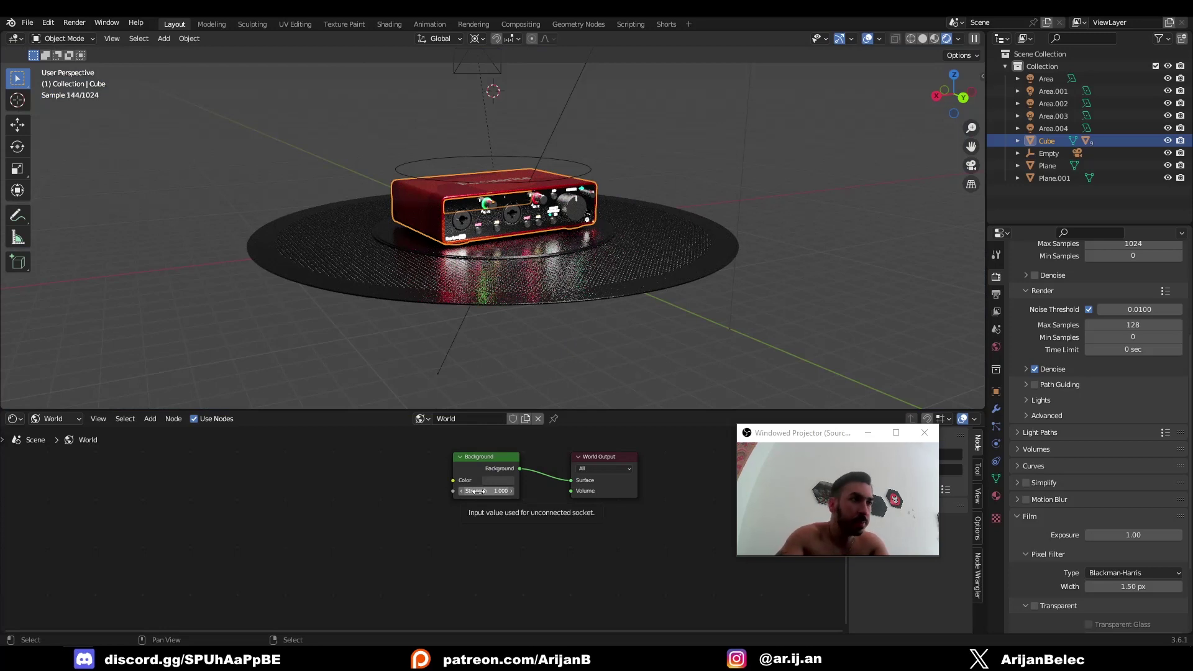
pyautogui.scroll(1, 435, 500)
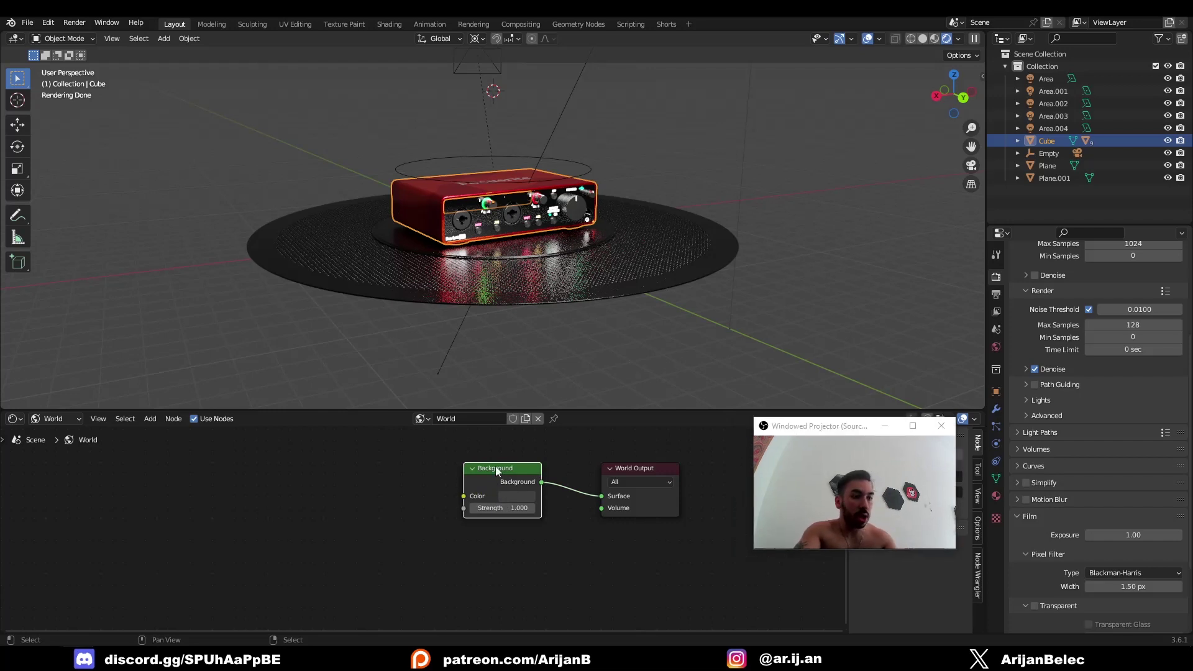
# - Add a Node Wrangler environment texture setup and load poly_haven_studio_4k(1).exr from Downloads
pyautogui.hotkey('ctrl', 't')
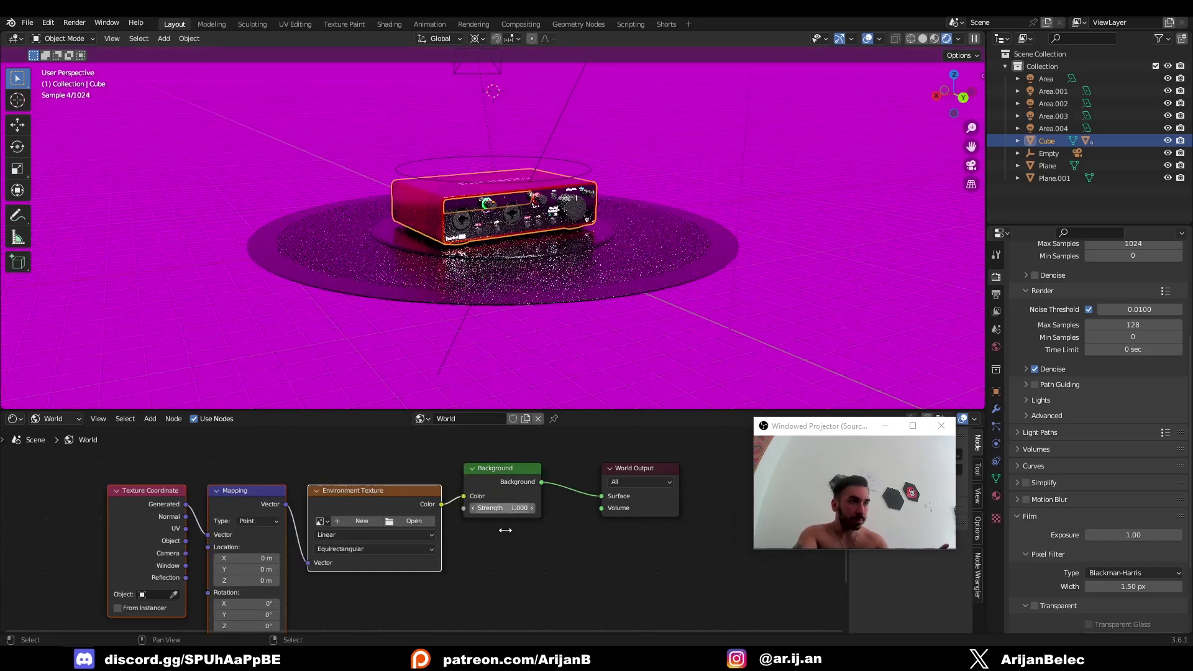
pyautogui.moveTo(440, 548); pyautogui.dragTo(536, 510, button='middle')
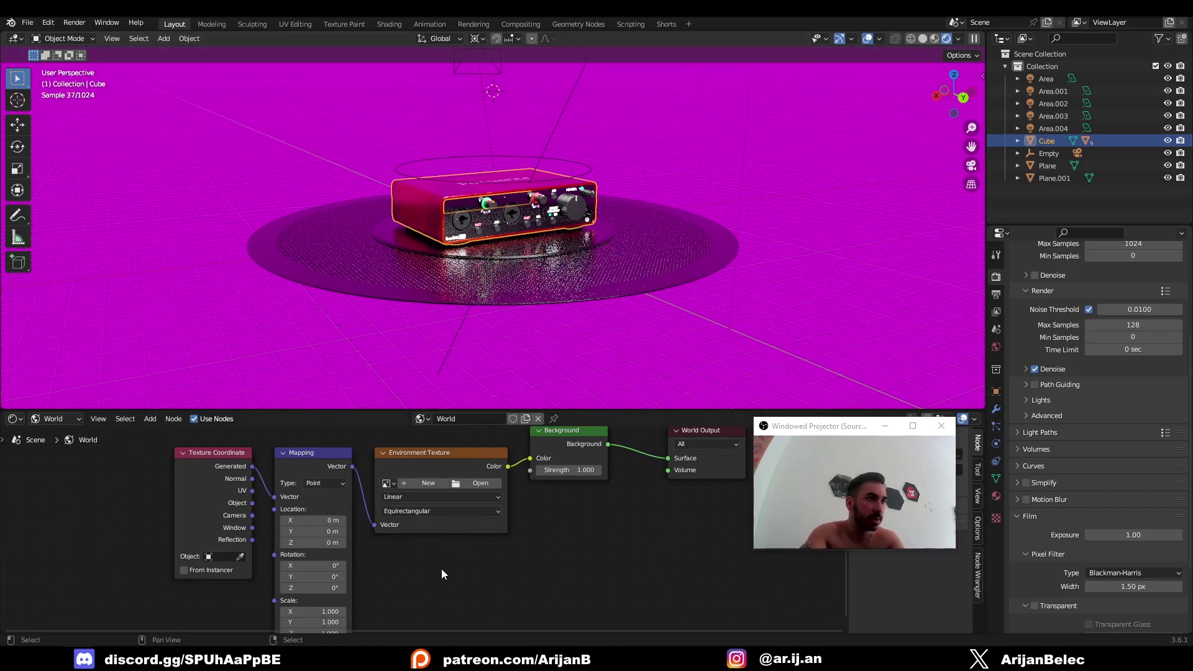
pyautogui.click(422, 463)
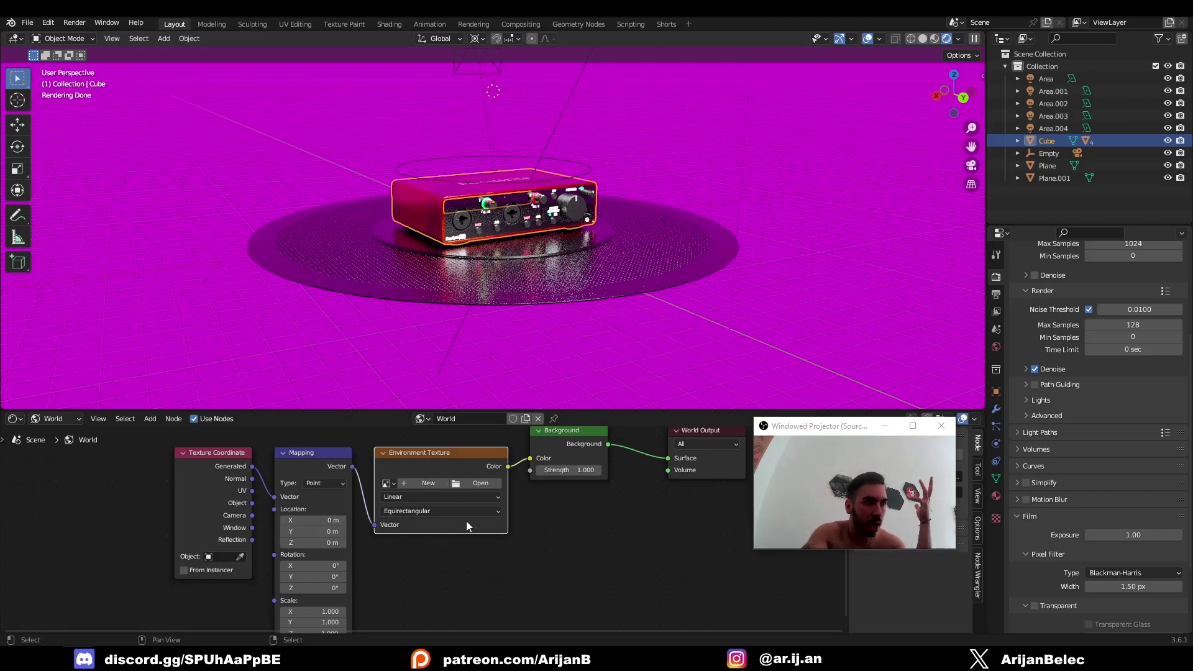
pyautogui.click(480, 483)
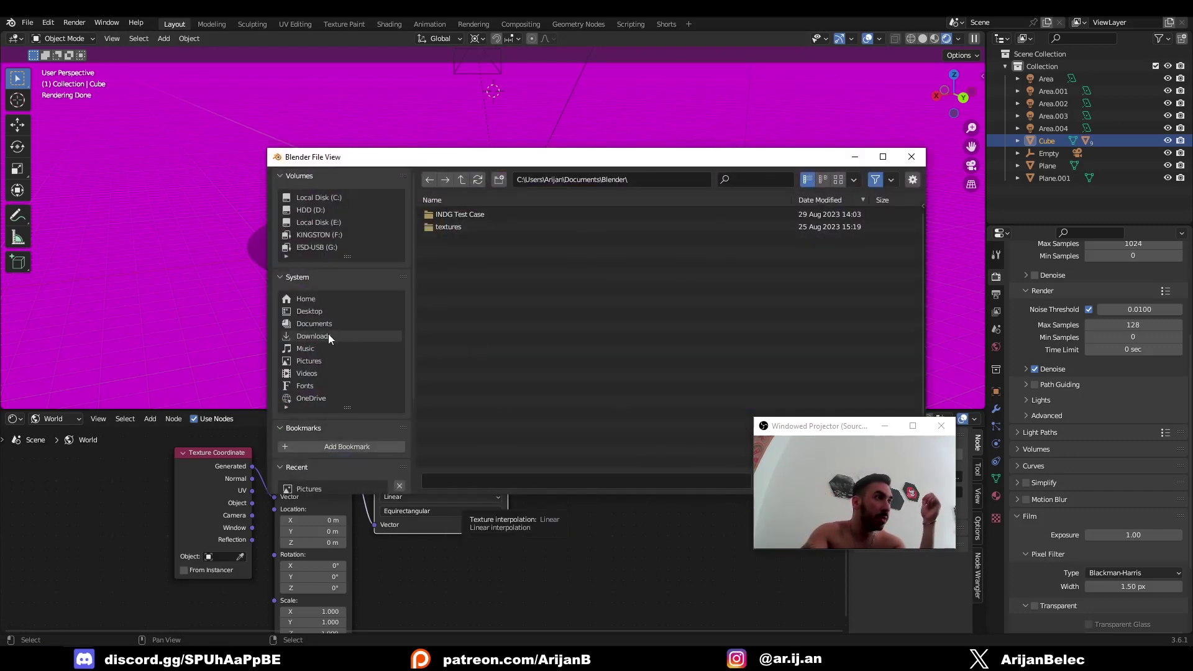
pyautogui.click(320, 336)
pyautogui.doubleClick(490, 216)
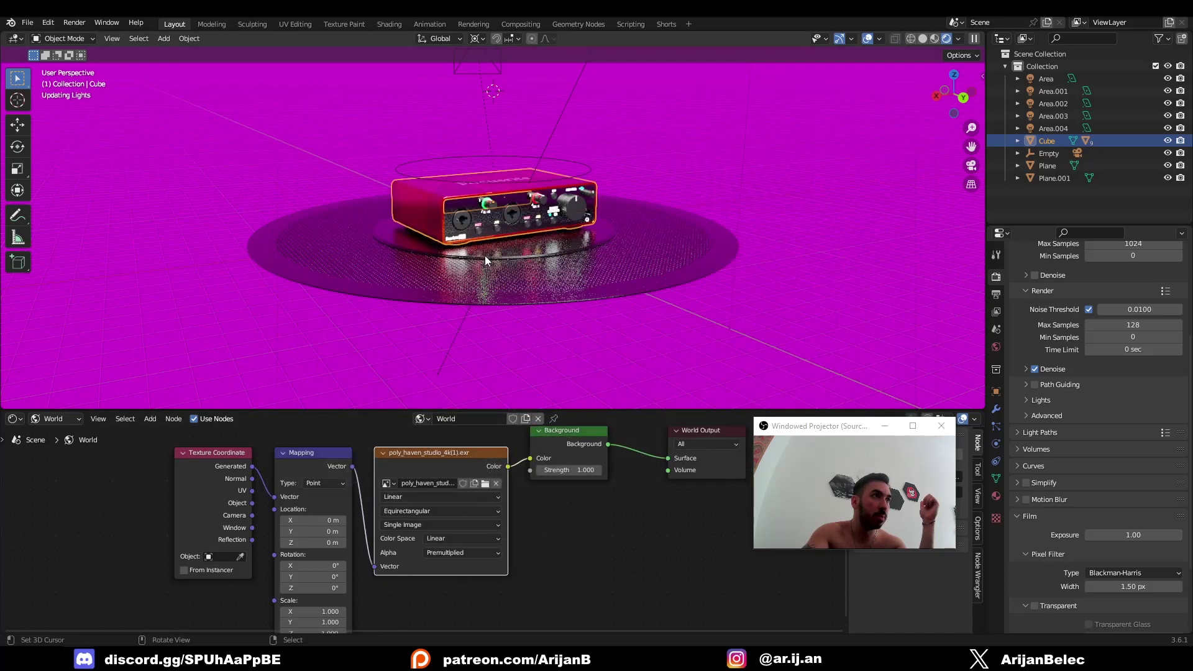
pyautogui.scroll(-2, 415, 318)
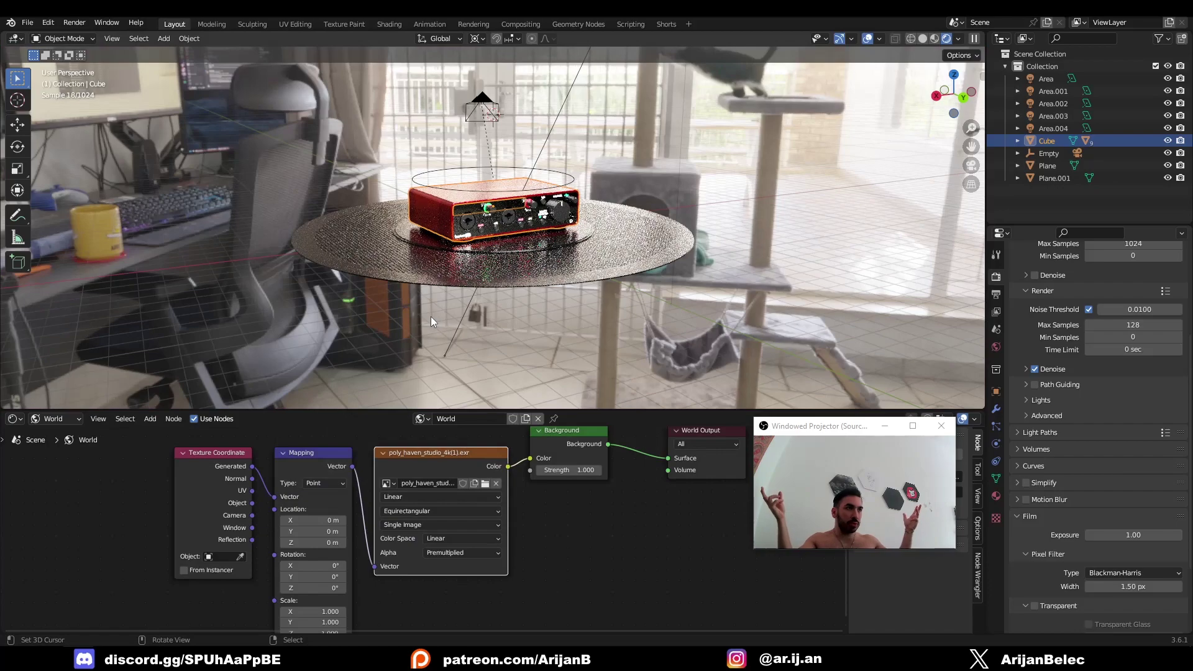
# - Inspect the HDRI lighting and turn on Film > Transparent
pyautogui.moveTo(658, 308); pyautogui.dragTo(530, 305, button='middle')
pyautogui.scroll(4, 531, 304)
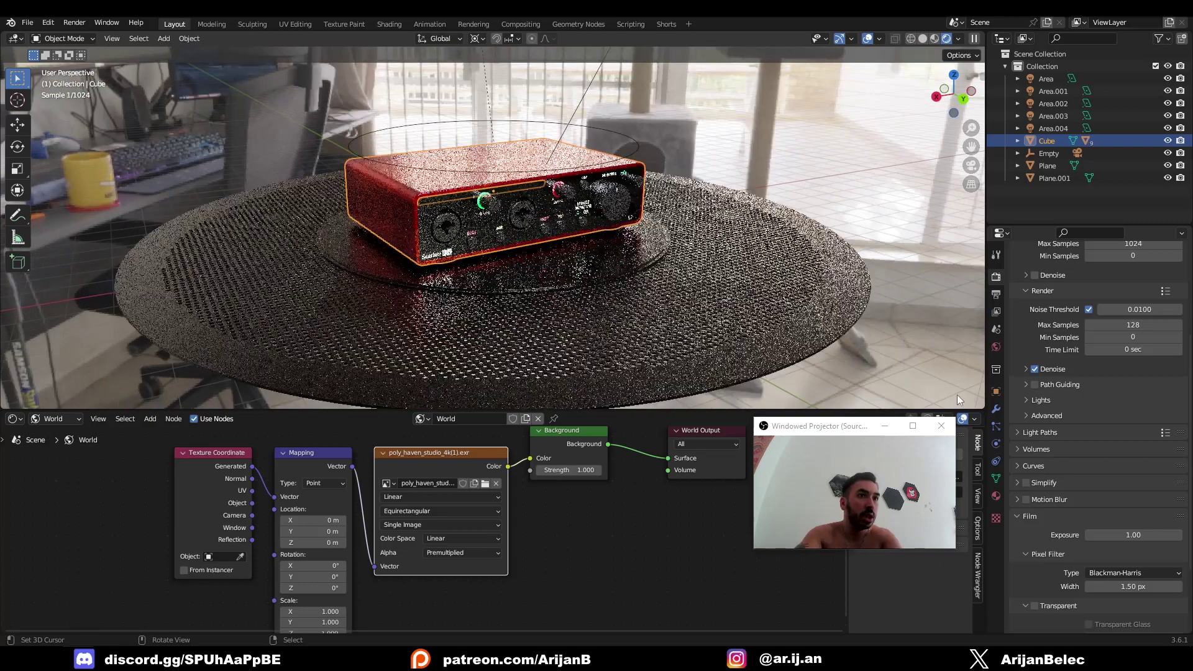
pyautogui.scroll(-3, 1053, 444)
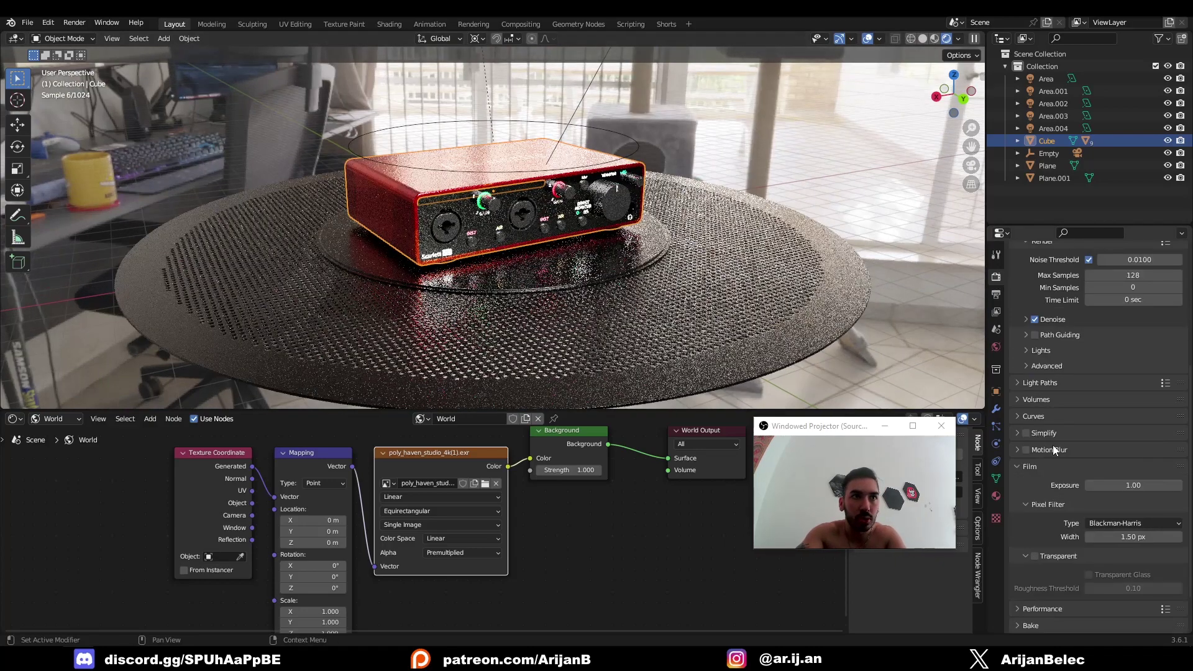
pyautogui.click(1035, 531)
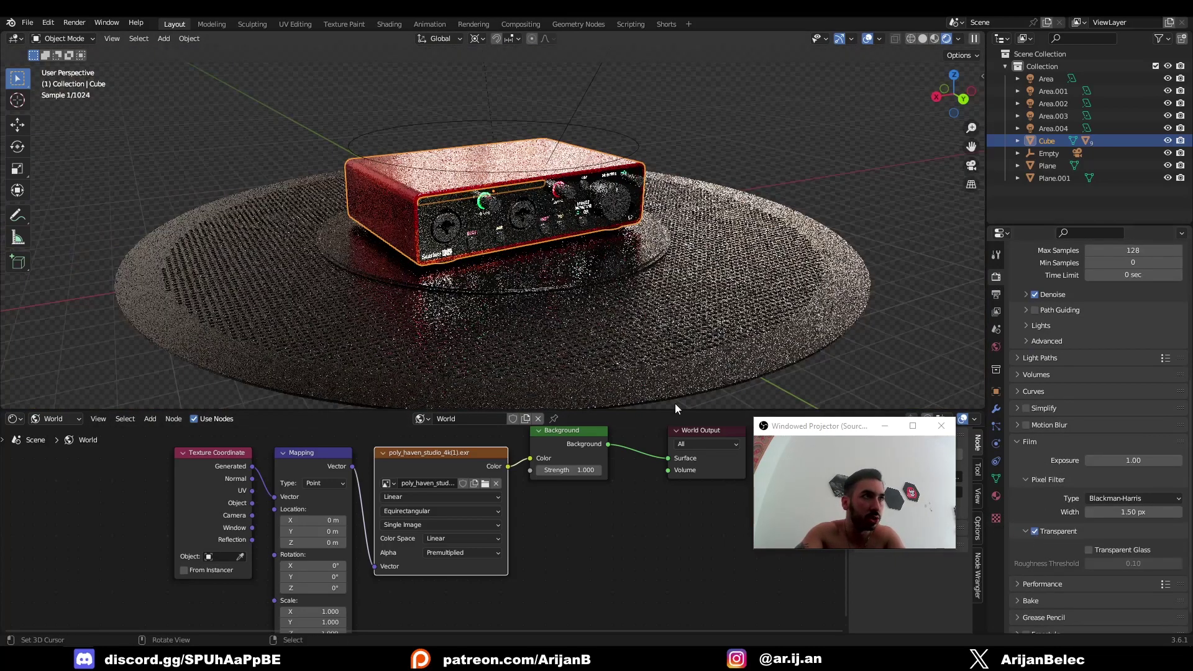
# - Enlarge the 3D viewport over the node editor and deselect the audio interface
pyautogui.moveTo(648, 589); pyautogui.dragTo(648, 595)
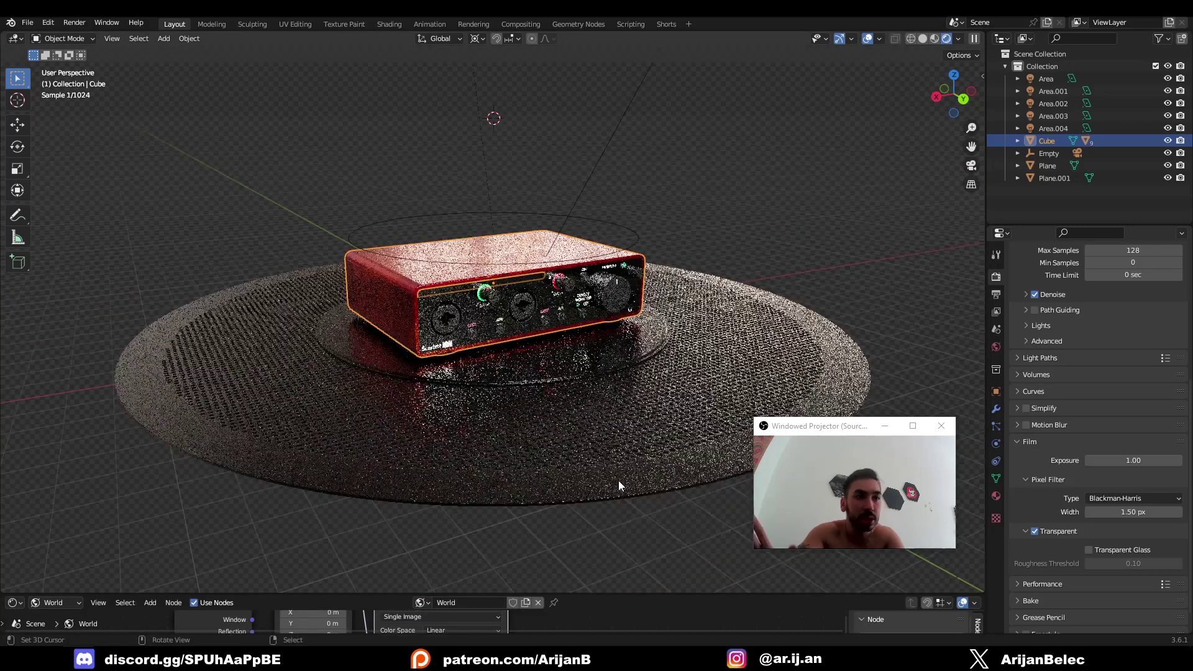
pyautogui.moveTo(618, 480); pyautogui.dragTo(516, 407, button='middle')
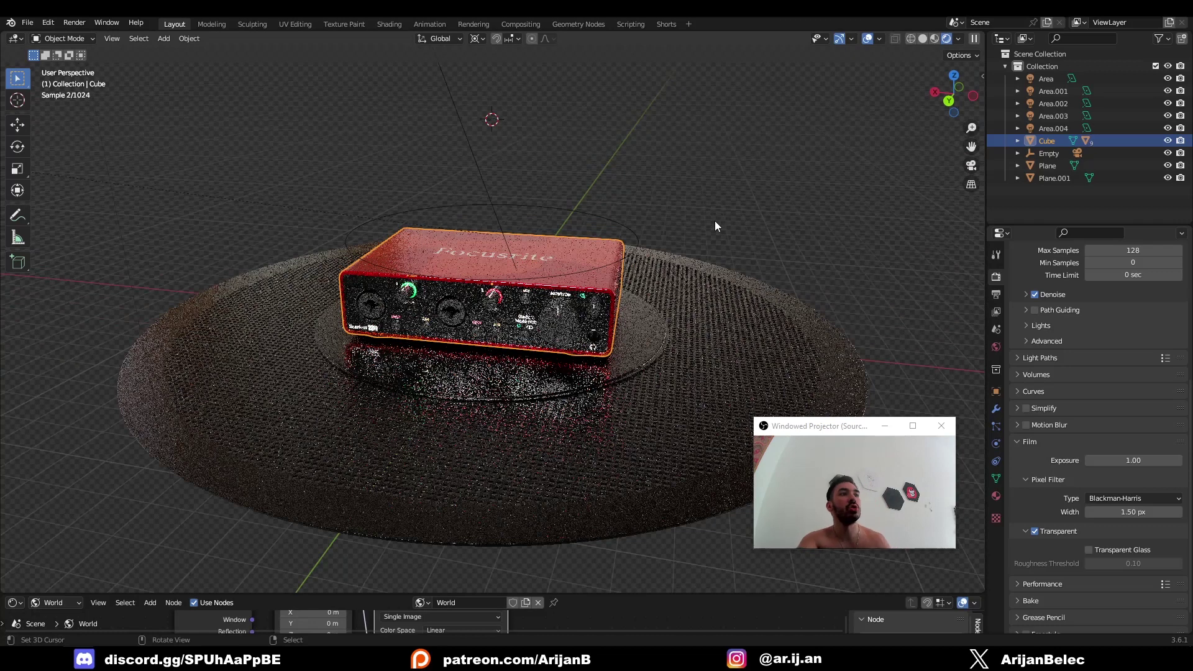
pyautogui.click(715, 224)
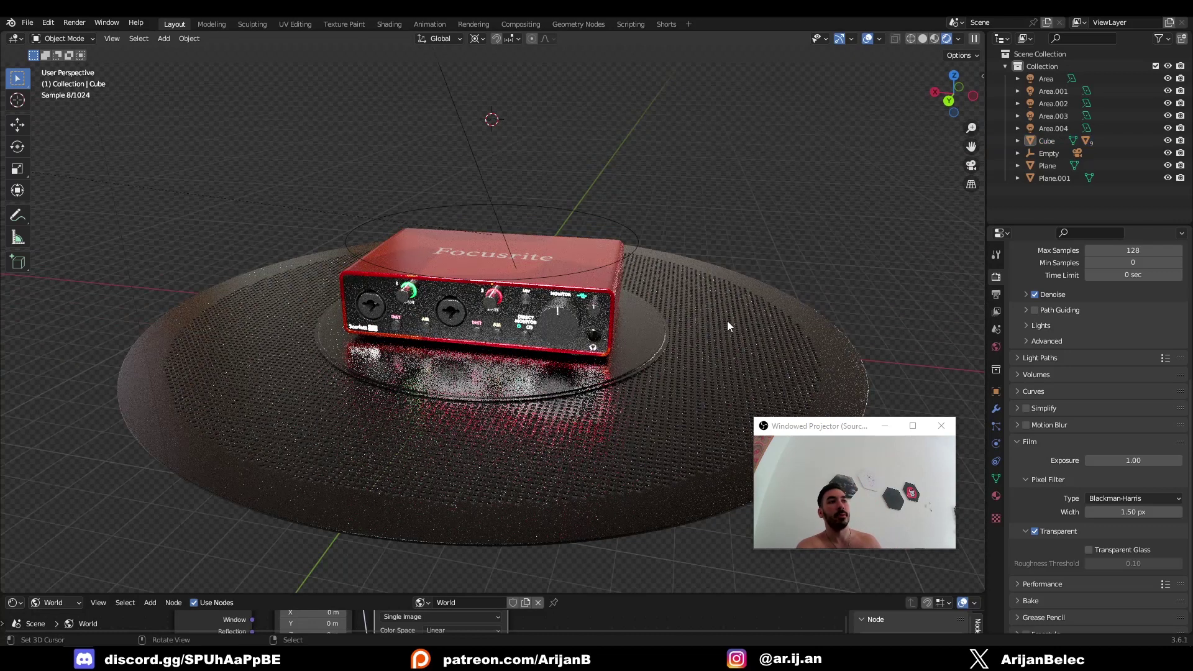
pyautogui.scroll(8, 1008, 277)
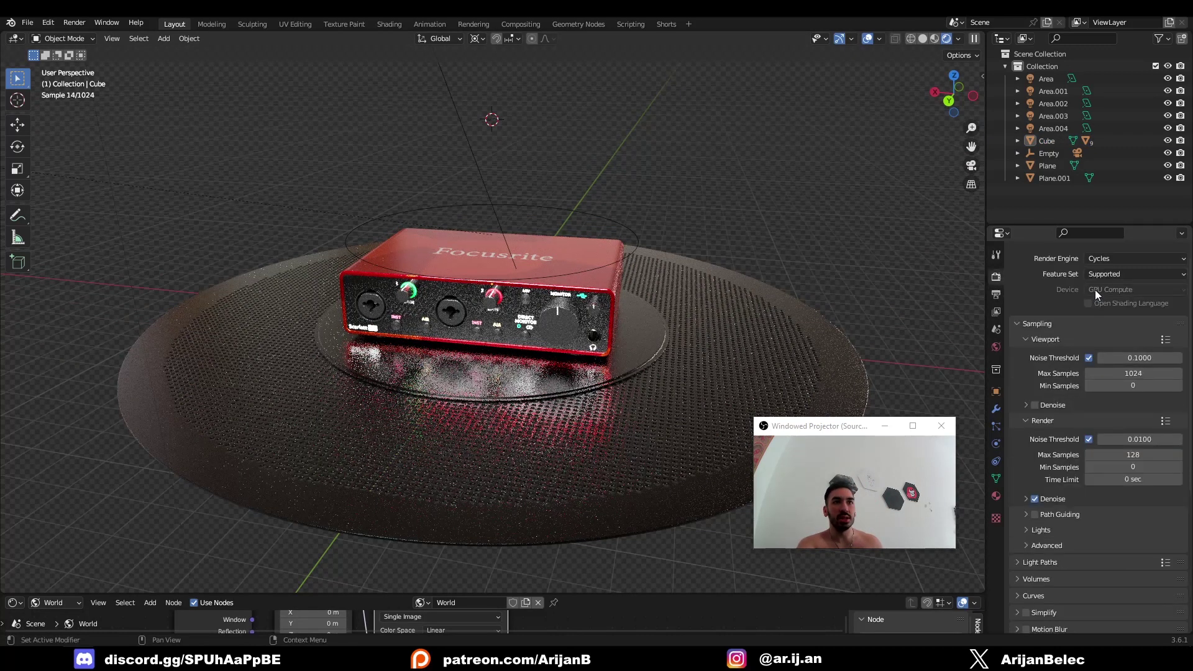
# - Switch the render engine to Eevee and zoom out toward the distant backdrop
pyautogui.click(1102, 277)
pyautogui.press('Return')
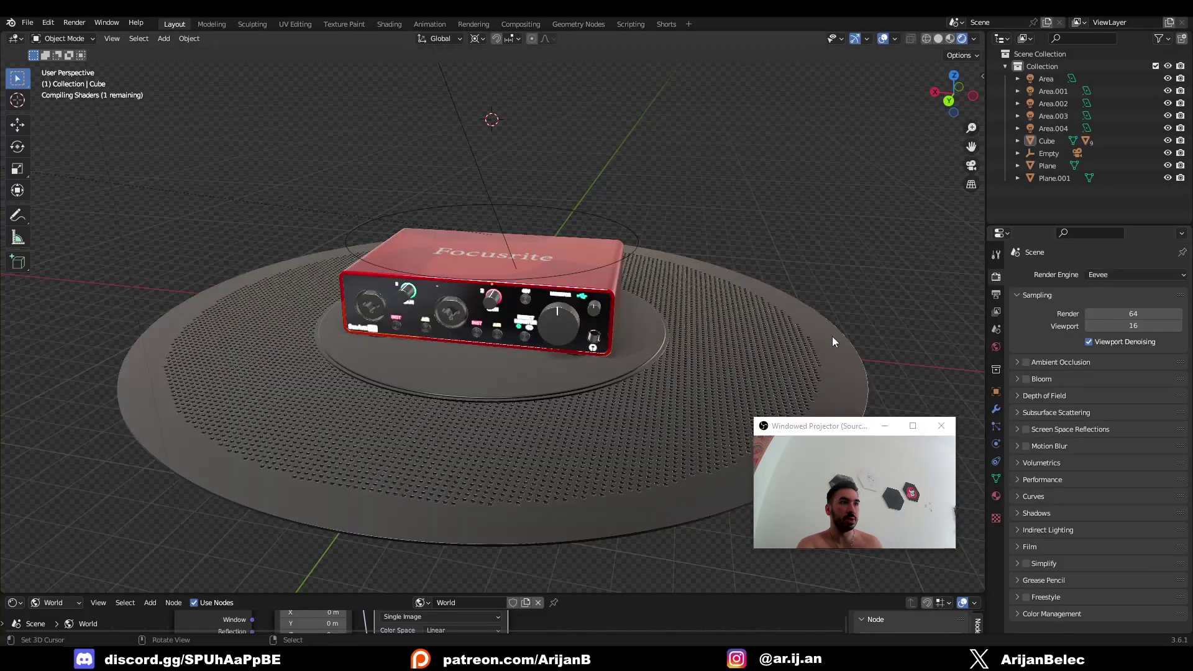
pyautogui.moveTo(833, 337); pyautogui.dragTo(488, 356, button='middle')
pyautogui.scroll(-6, 487, 356)
pyautogui.scroll(3, 487, 352)
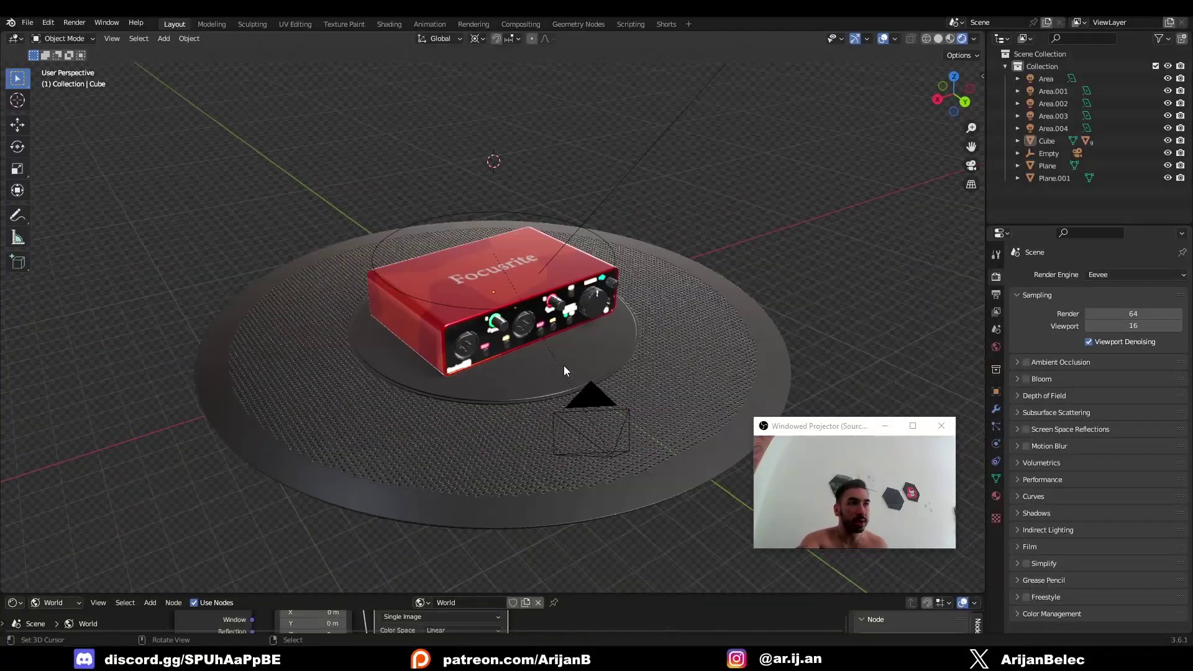
pyautogui.moveTo(564, 365); pyautogui.dragTo(520, 364, button='middle')
pyautogui.scroll(-8, 521, 364)
pyautogui.scroll(3, 401, 353)
pyautogui.moveTo(401, 352); pyautogui.dragTo(361, 333, button='middle')
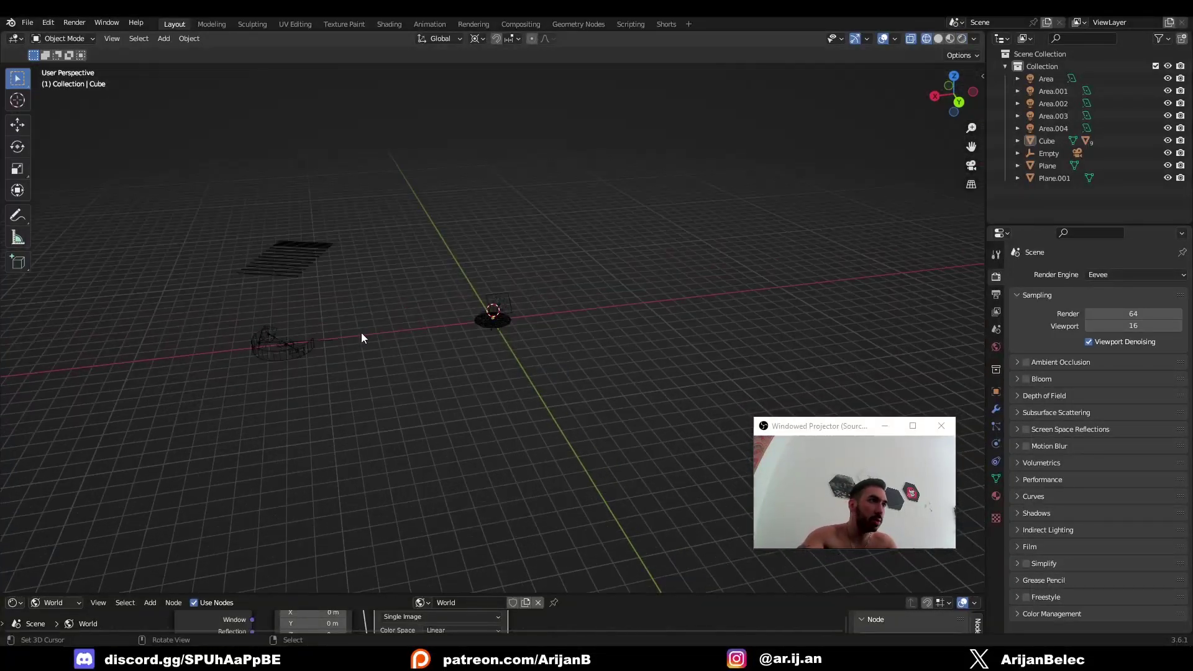
# - Move the backdrop and four area lights along X near the disc, then 1 m further
pyautogui.moveTo(233, 246); pyautogui.dragTo(280, 362)
pyautogui.press('g')
pyautogui.press('x')
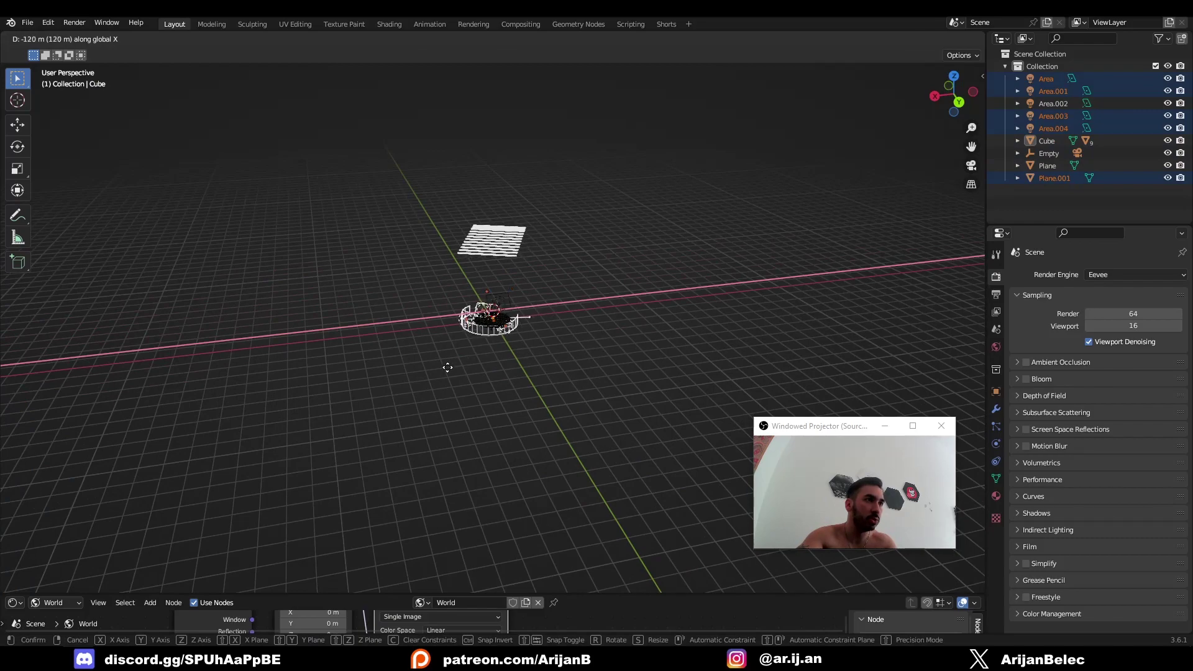
pyautogui.click(452, 372)
pyautogui.scroll(10, 523, 360)
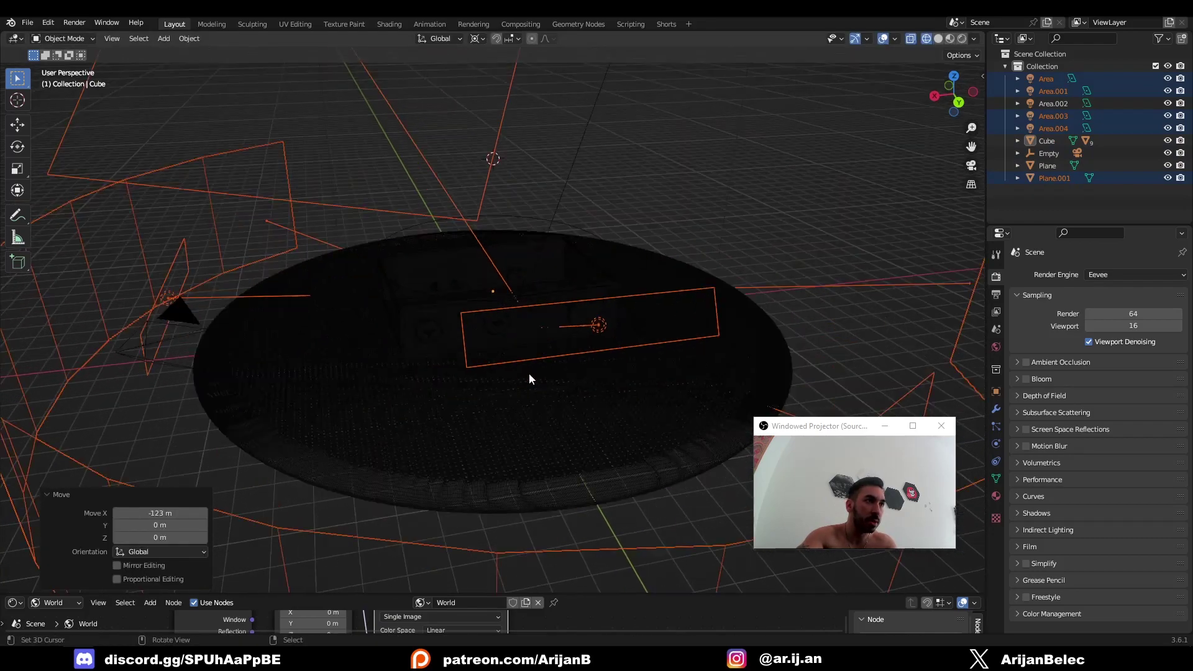
pyautogui.write('gx1')
pyautogui.press('Return')
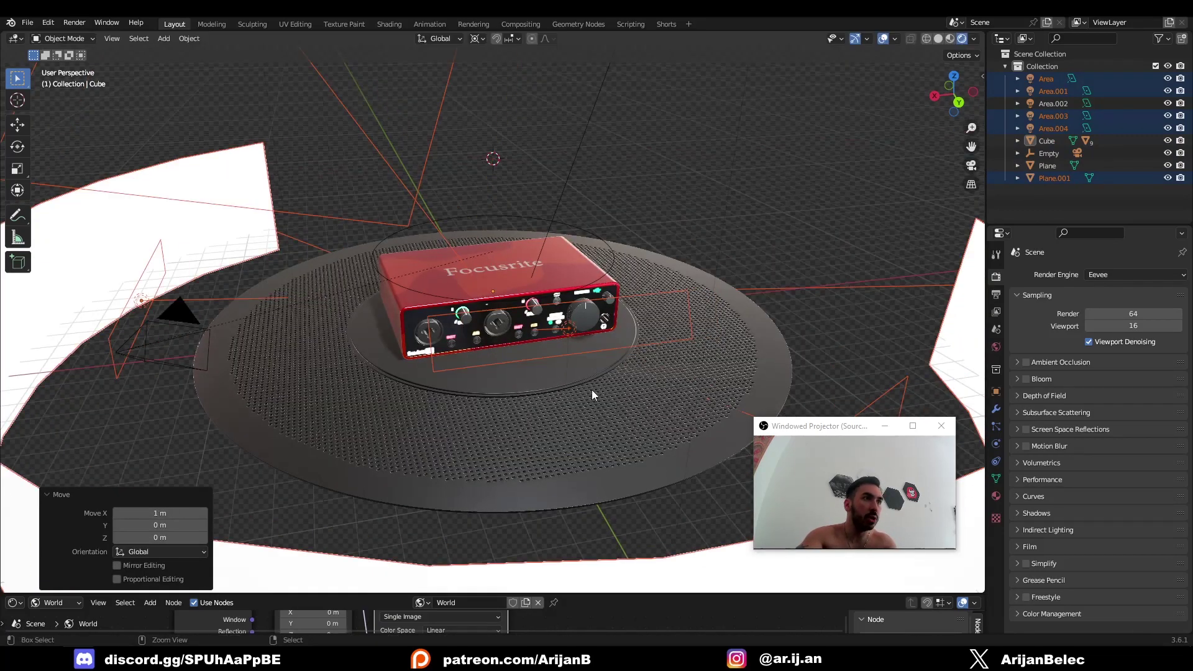
# - Check the placement around the Focusrite and select the curved white backdrop
pyautogui.moveTo(591, 390); pyautogui.dragTo(714, 334, button='middle')
pyautogui.scroll(-8, 692, 336)
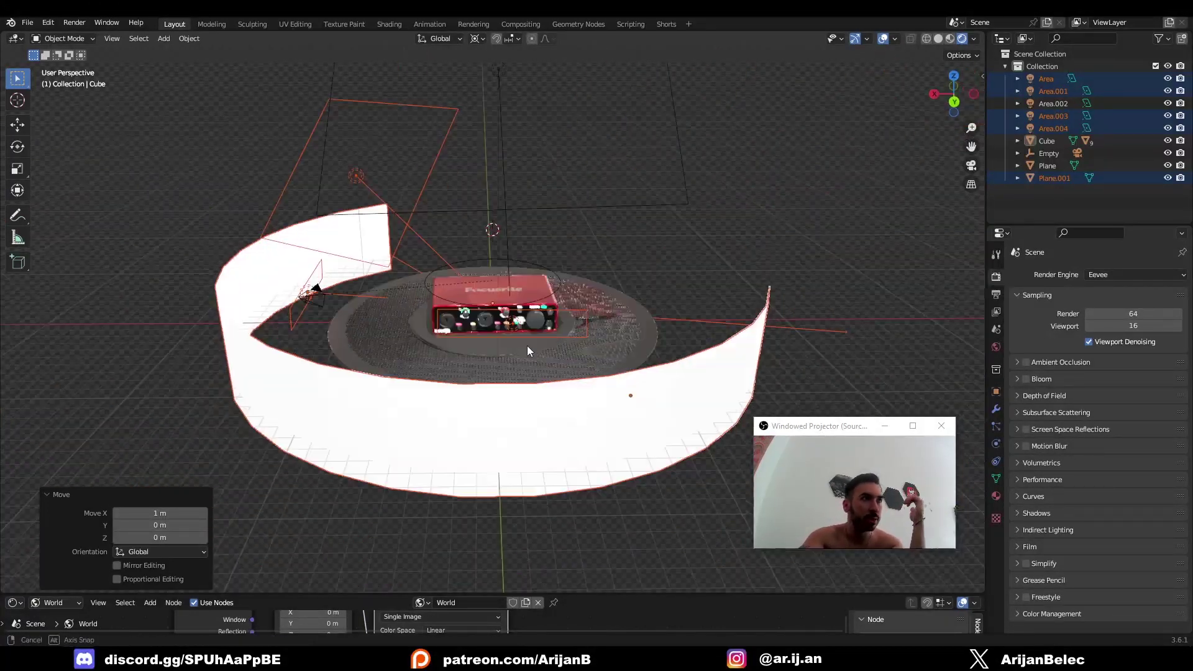
pyautogui.moveTo(527, 346); pyautogui.dragTo(487, 380, button='middle')
pyautogui.scroll(-5, 486, 381)
pyautogui.click(394, 374)
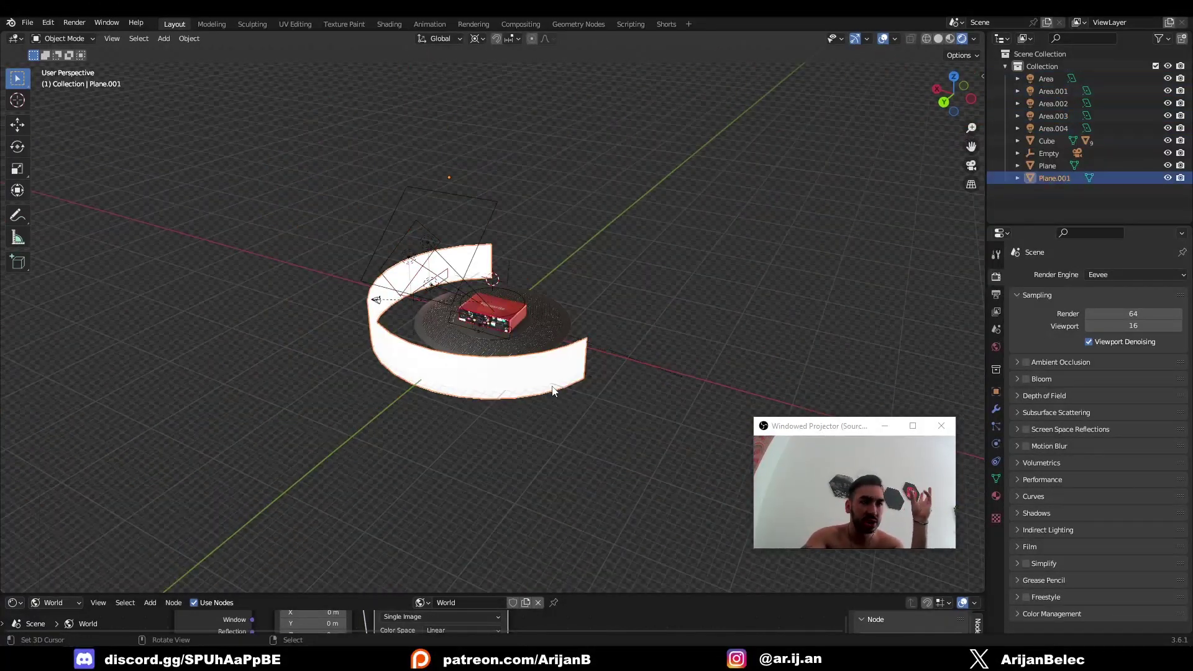
pyautogui.scroll(3, 553, 389)
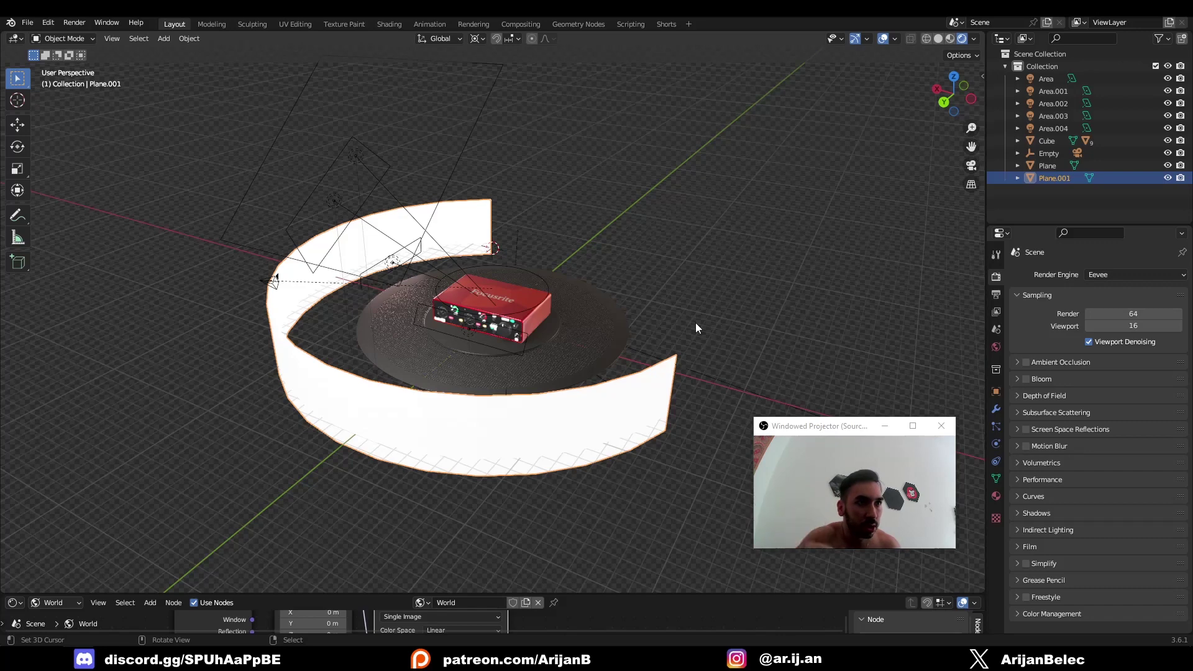
pyautogui.press('shift')
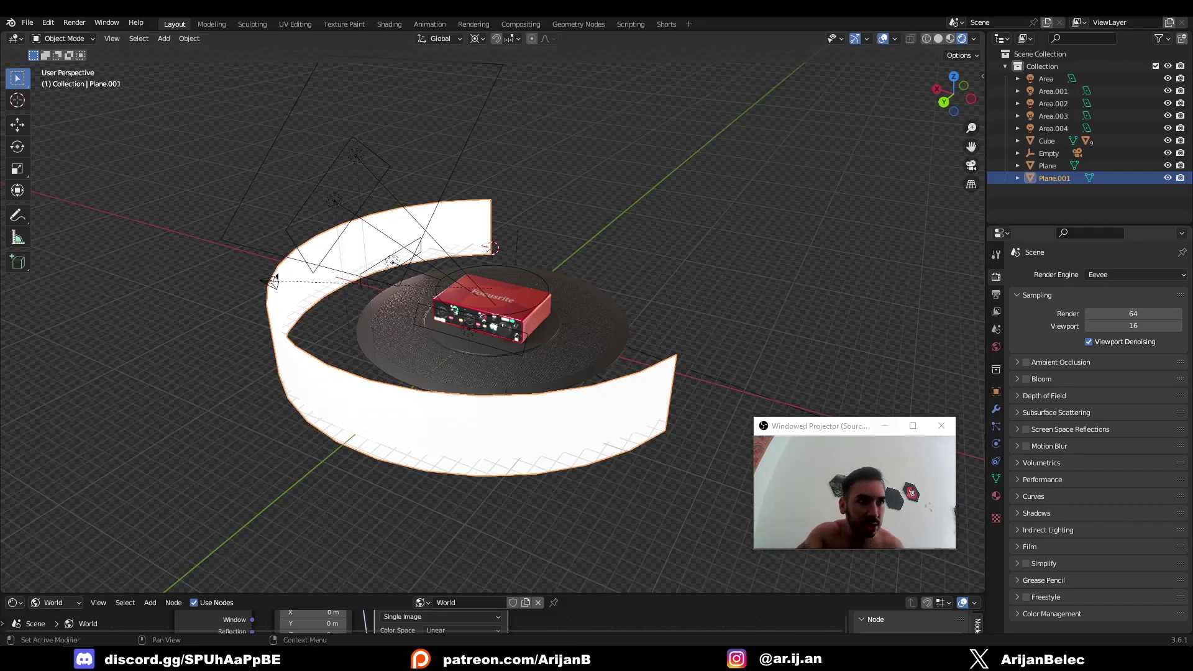